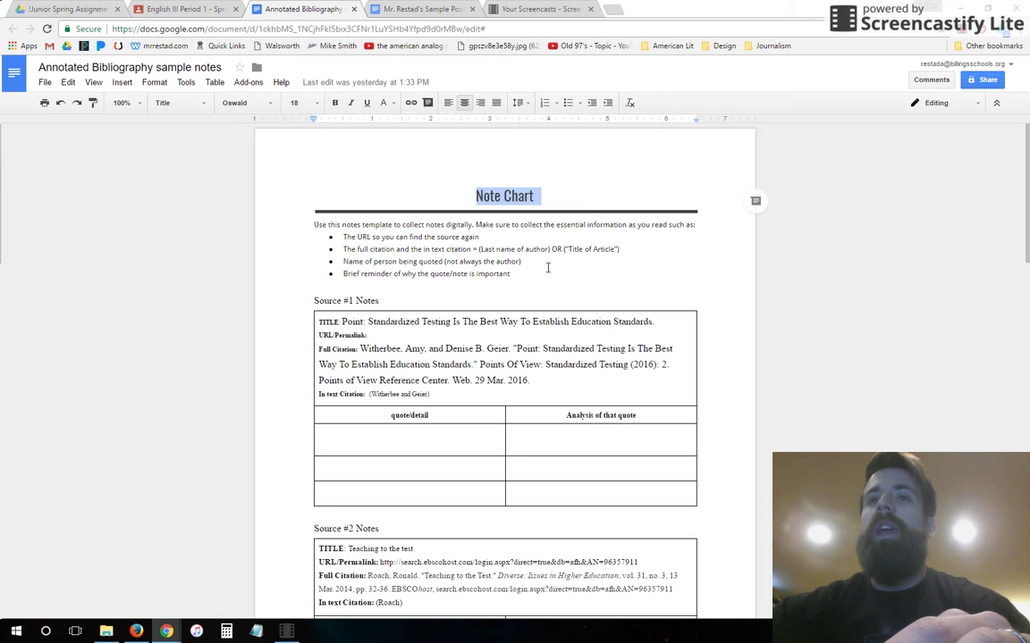
Review the full citations recorded for Sources #1 through #4 in the note chart.
left_click_drag(553, 500, 366, 434)
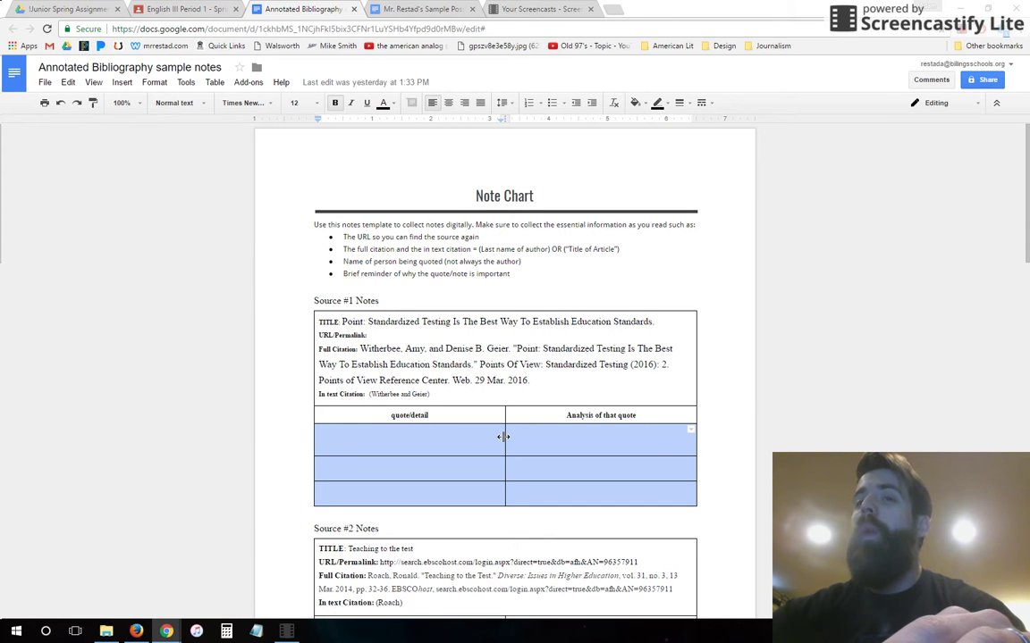
scroll(504, 436, "down", 1)
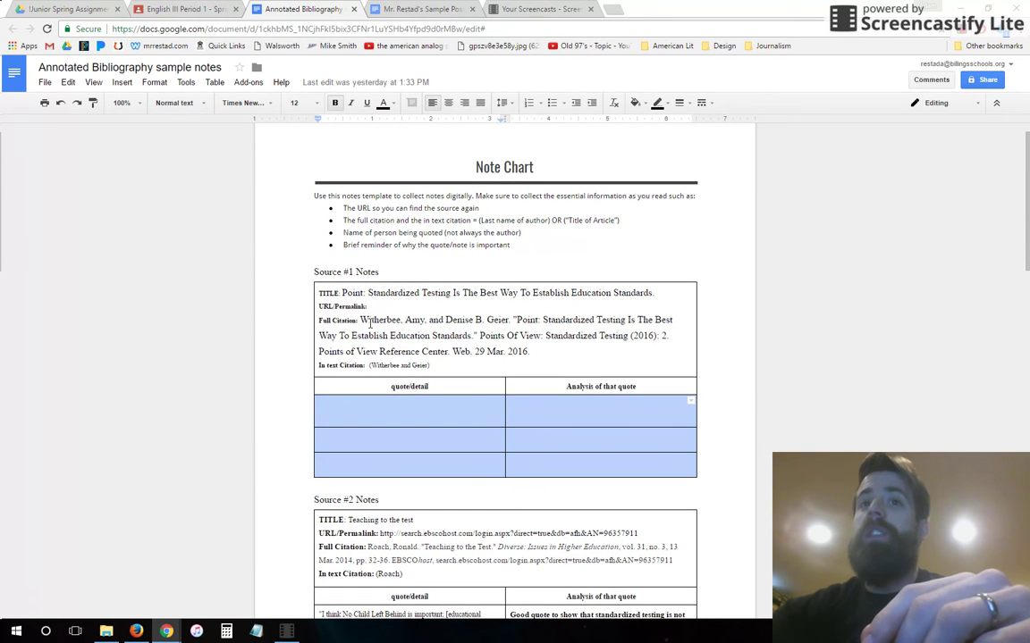
left_click_drag(361, 319, 540, 350)
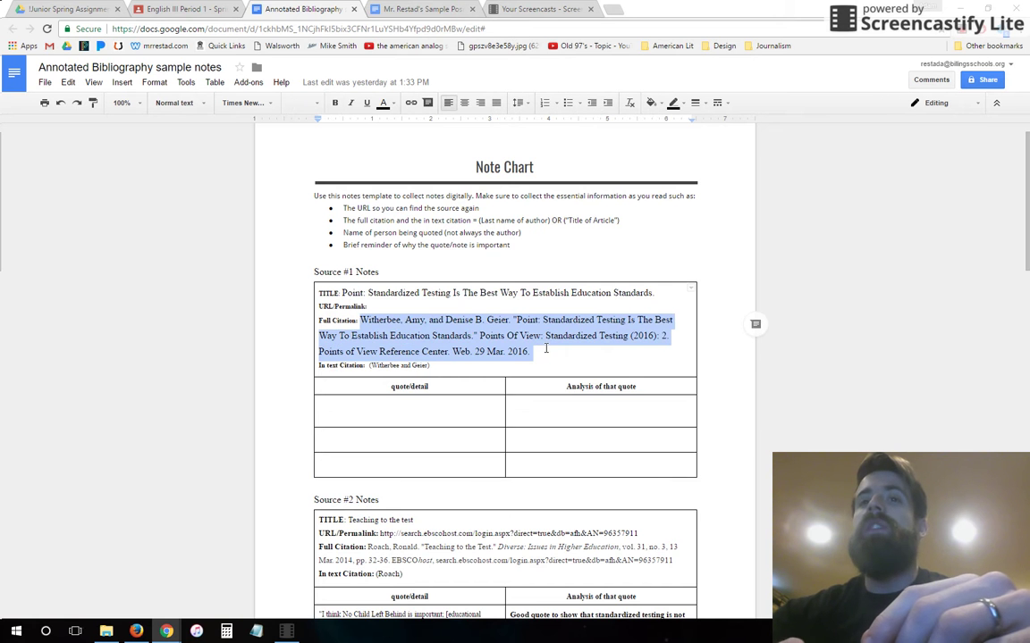
scroll(545, 348, "down", 1)
scroll(545, 348, "down", 3)
left_click_drag(673, 469, 367, 455)
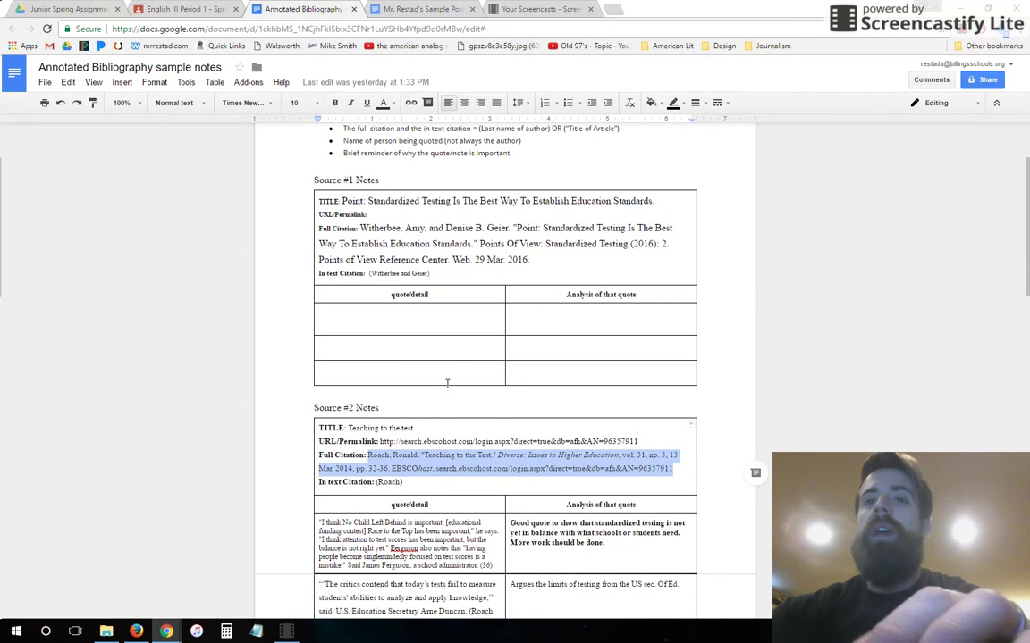
scroll(447, 382, "down", 3)
scroll(446, 382, "down", 3)
left_click_drag(554, 490, 361, 477)
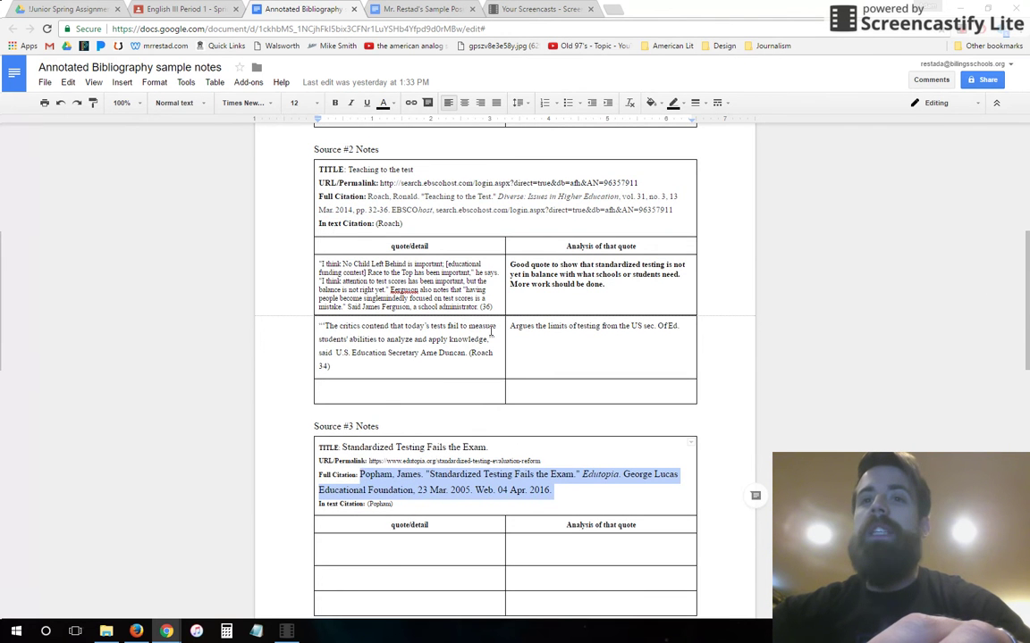
scroll(491, 330, "down", 7)
left_click_drag(548, 410, 359, 399)
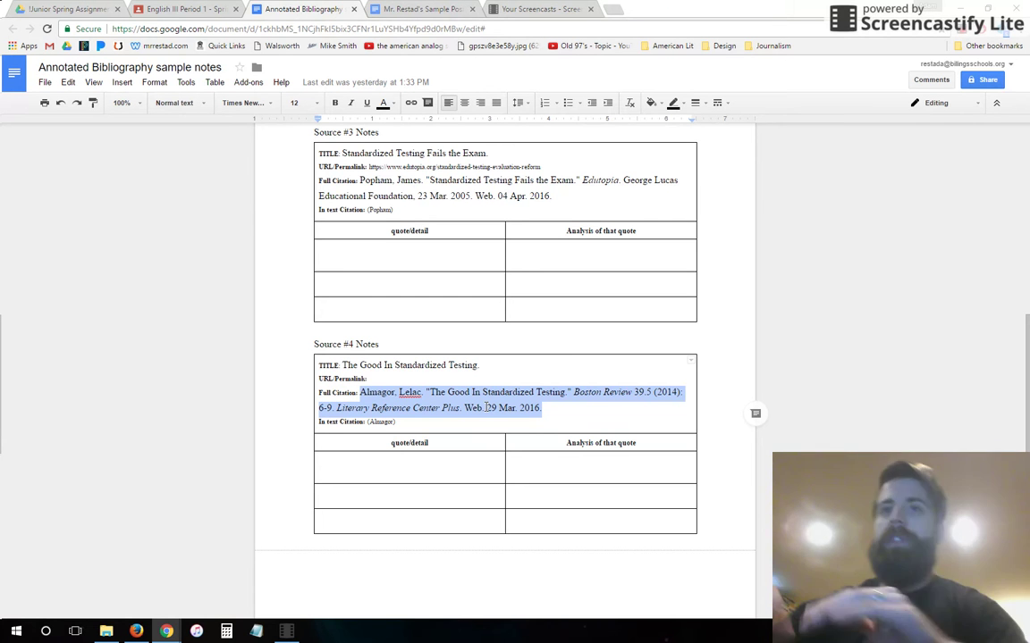
scroll(408, 340, "up", 3)
scroll(408, 340, "up", 10)
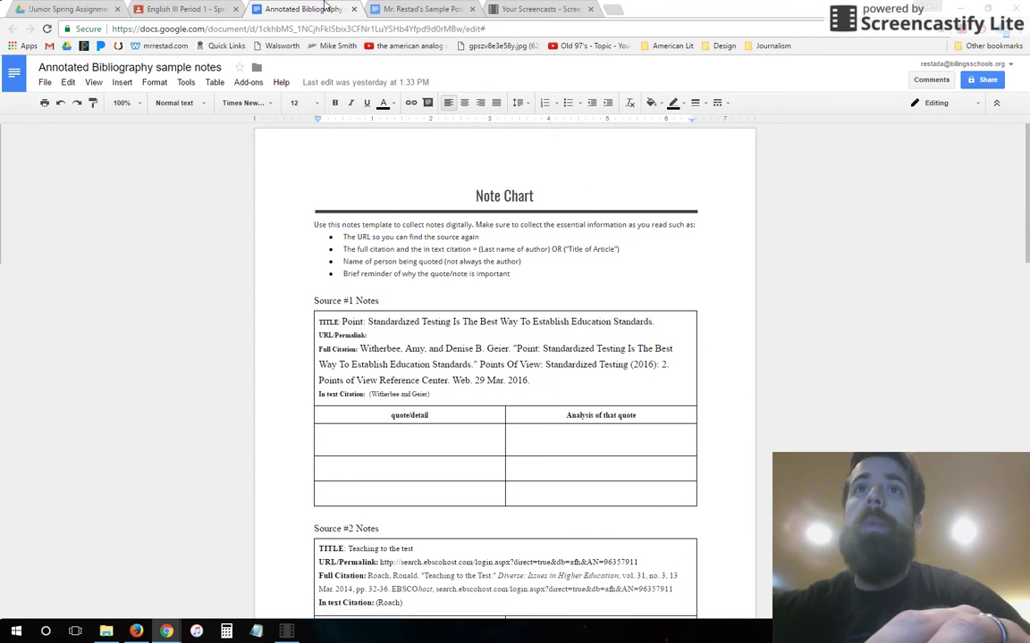
Open the Positon Paper document from the Research Position Paper assignment in Google Classroom.
left_click(183, 9)
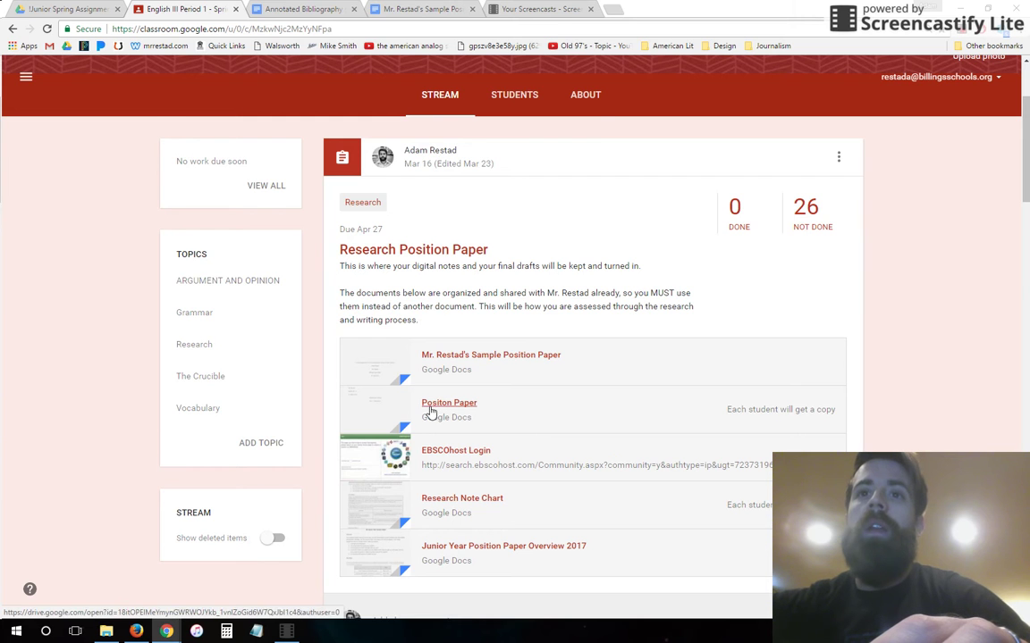
left_click(432, 412)
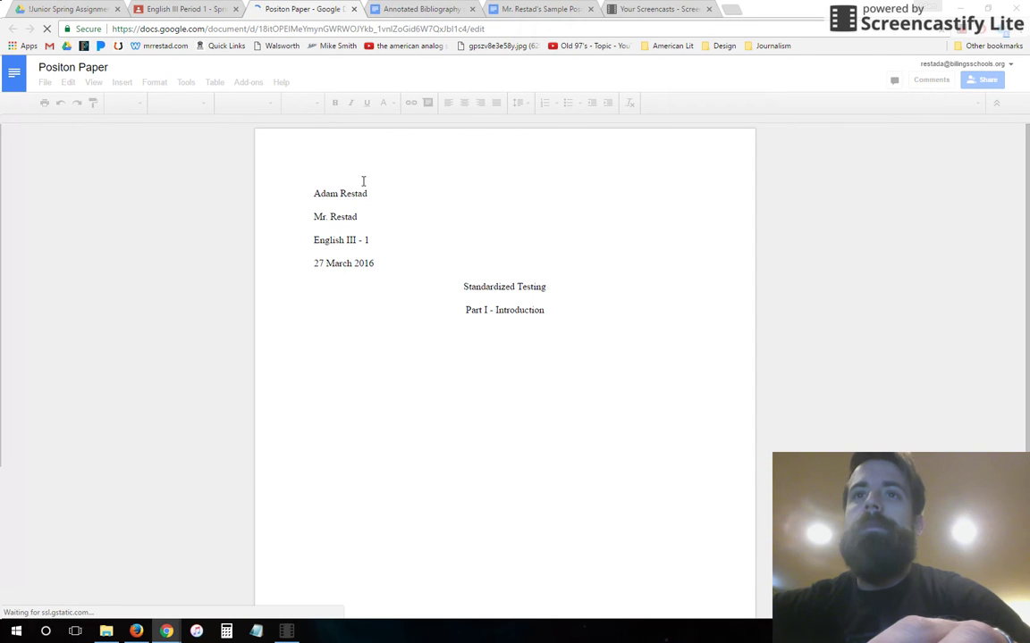
left_click(575, 316)
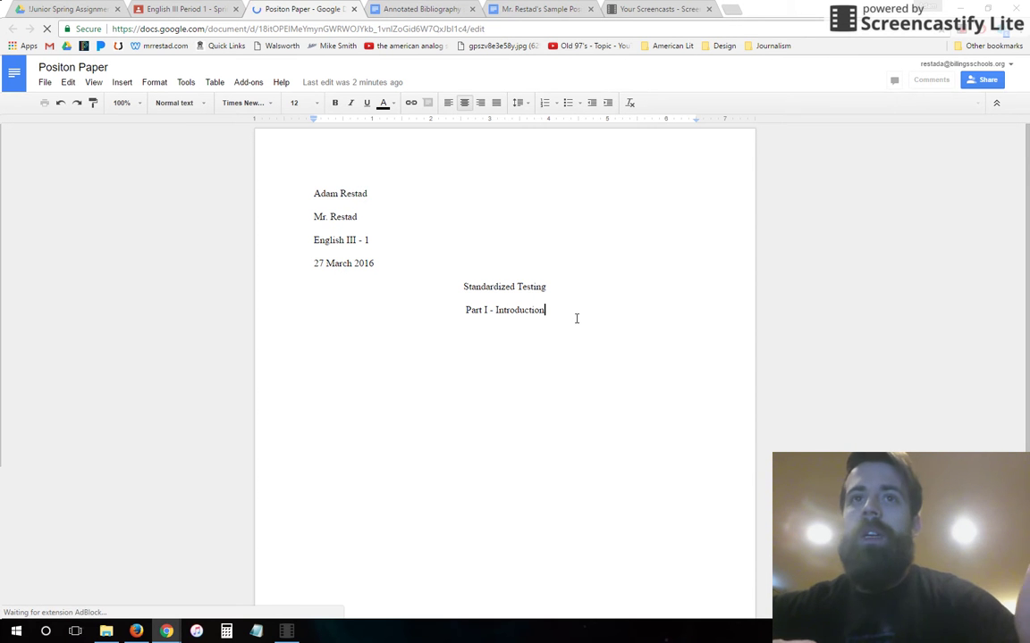
key("ctrl+a")
Replace the name on the first line of the paper's heading with the student's full name.
left_click(398, 203)
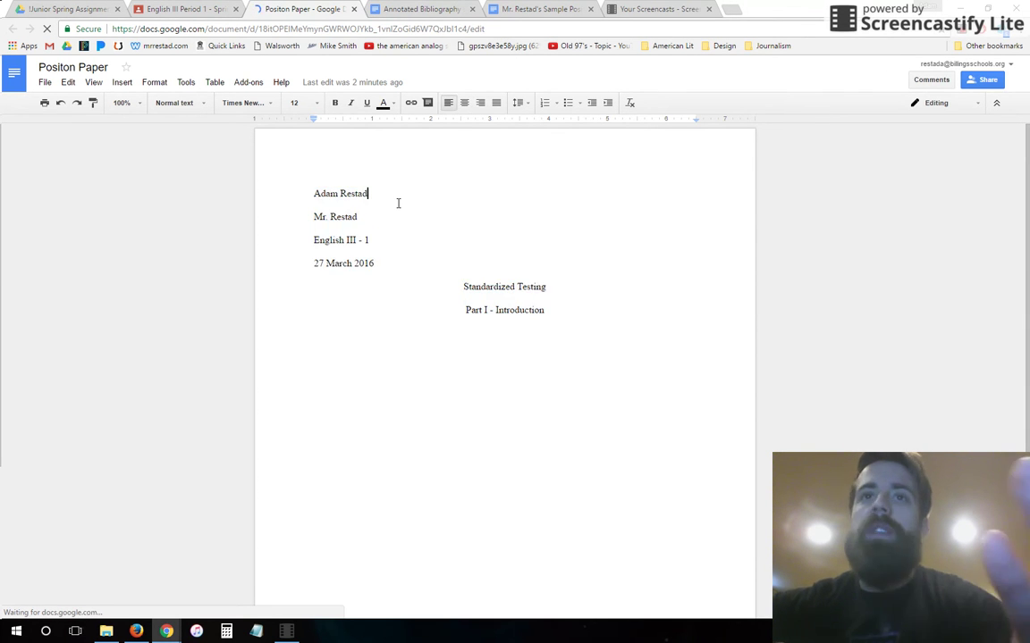
left_click_drag(384, 198, 300, 193)
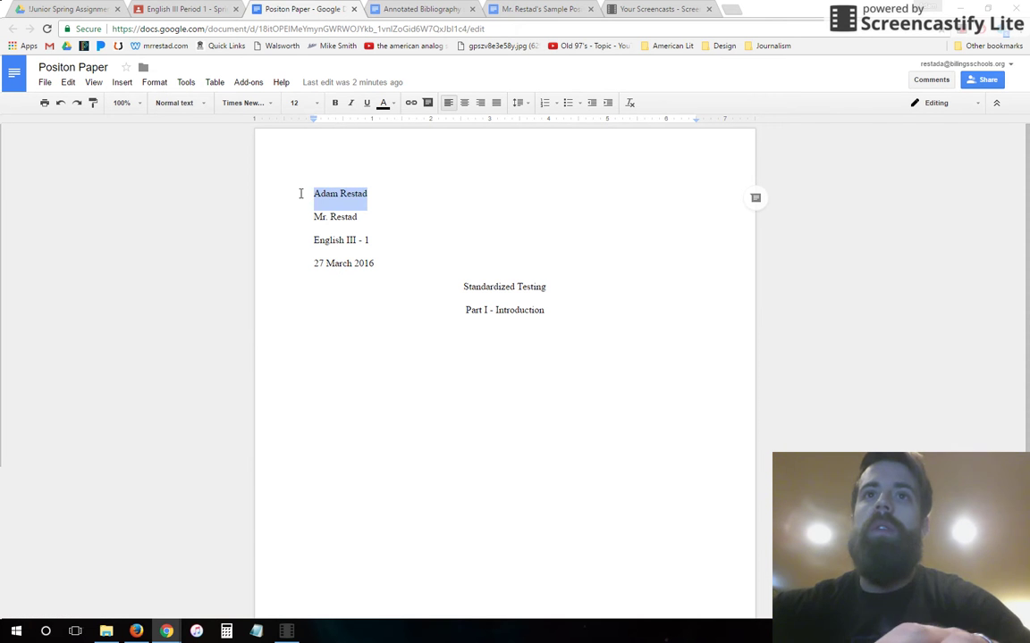
type("Jane Smith")
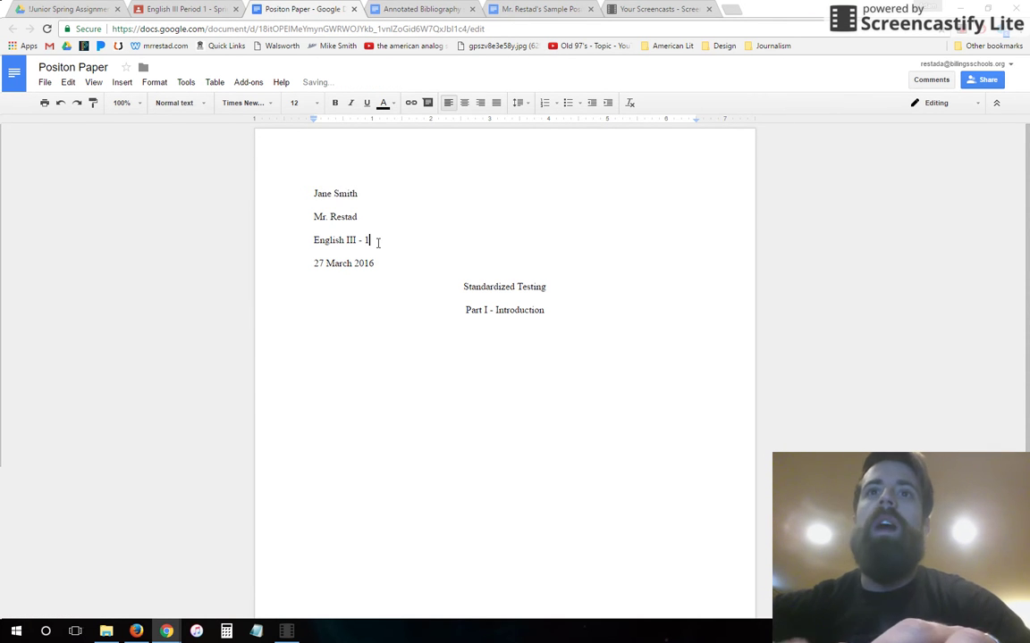
Update the heading's class line to English III - 4 and the date to 27 April 2017.
key("BackSpace")
type("4")
type("7")
double_click(337, 263)
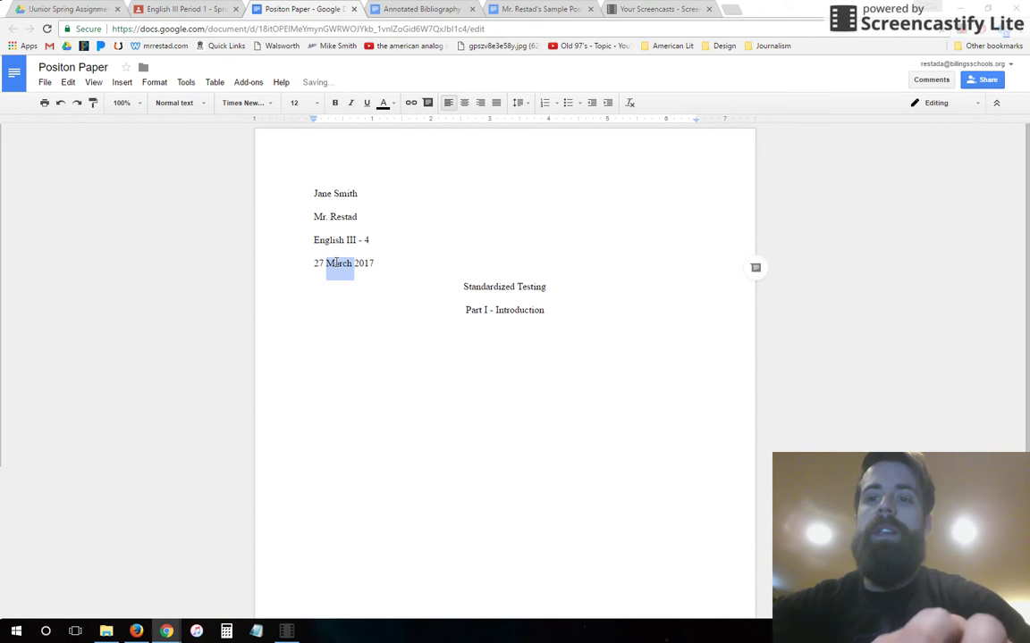
type("April")
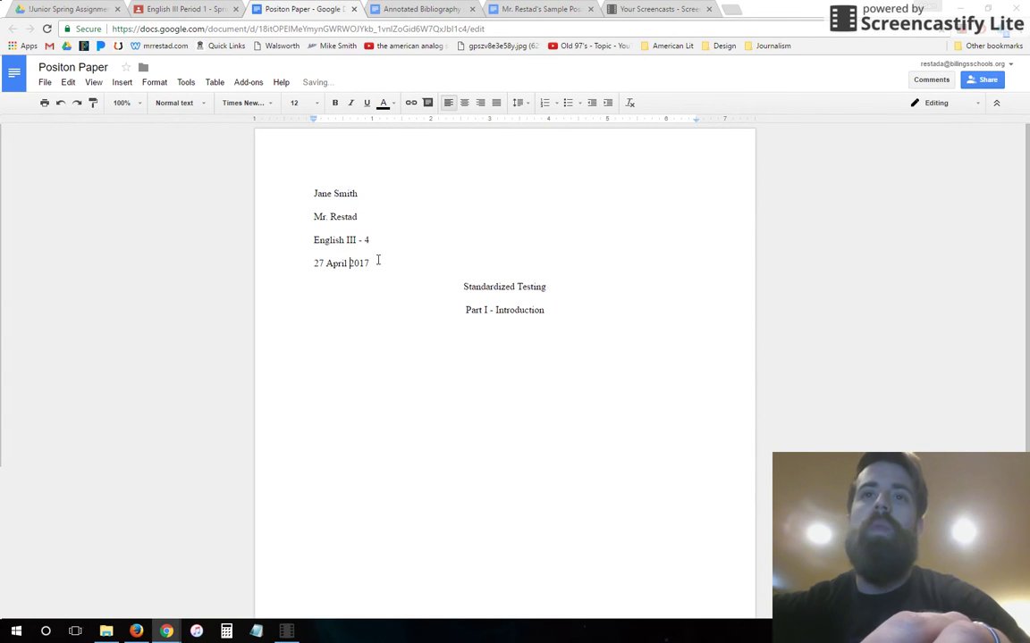
left_click(373, 263)
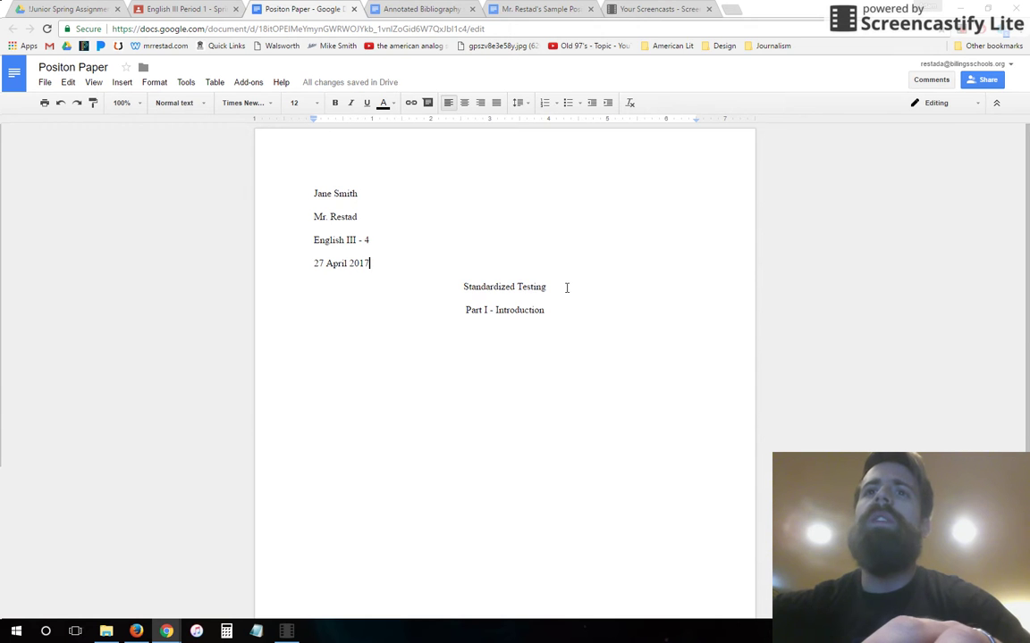
Replace the centered paper title with "Issue or Topic".
left_click_drag(565, 287, 455, 286)
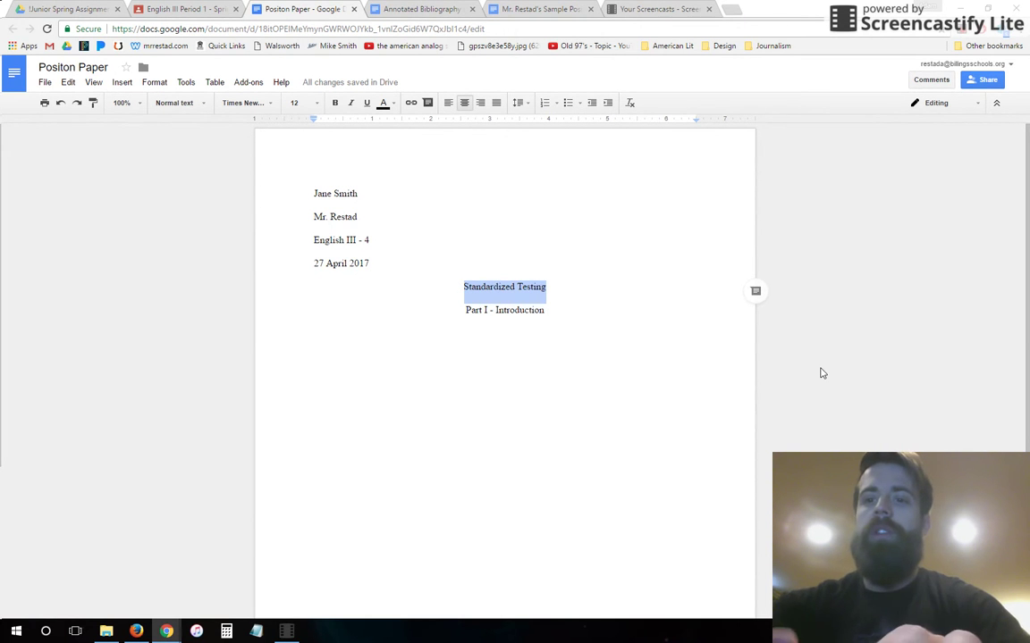
type("Issue or Tip")
key("BackSpace")
key("BackSpace")
type("opic")
left_click(633, 359)
left_click(554, 308)
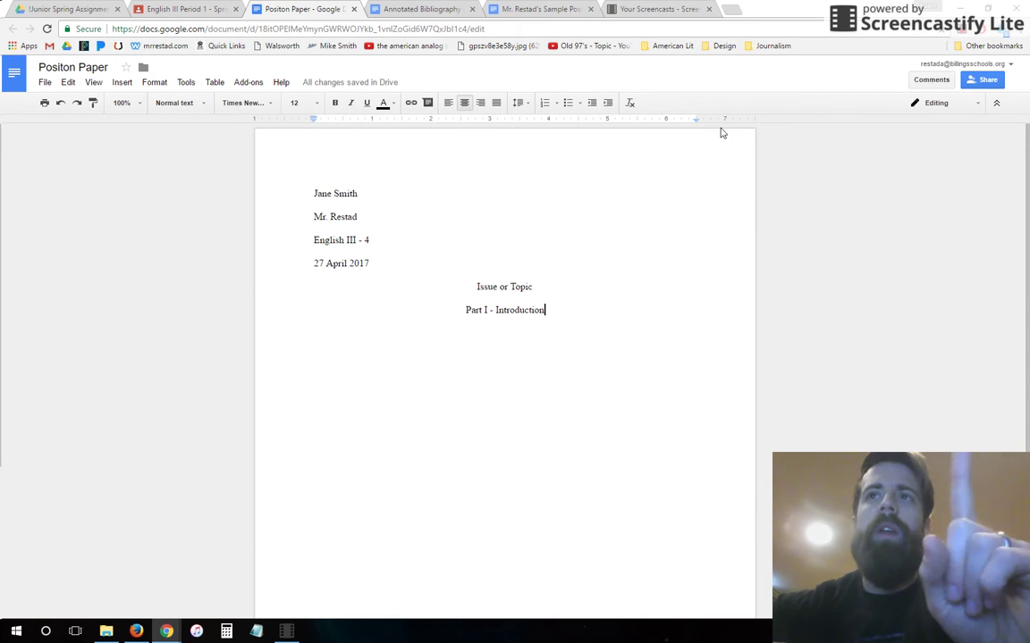
Show the print layout and replace the last name before the page number in the header with the student's last name.
left_click(94, 82)
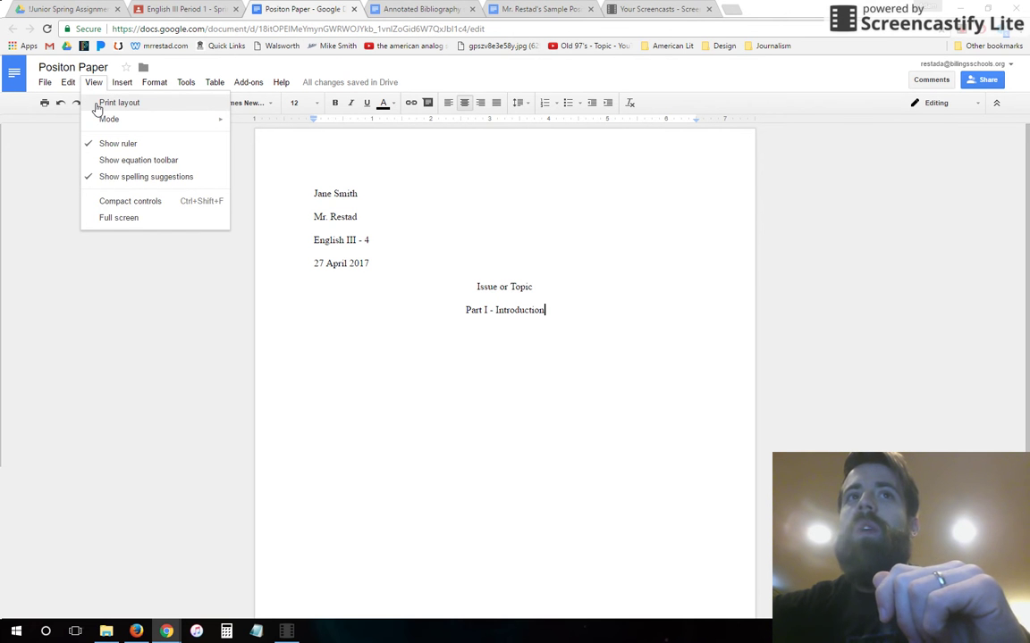
left_click(99, 104)
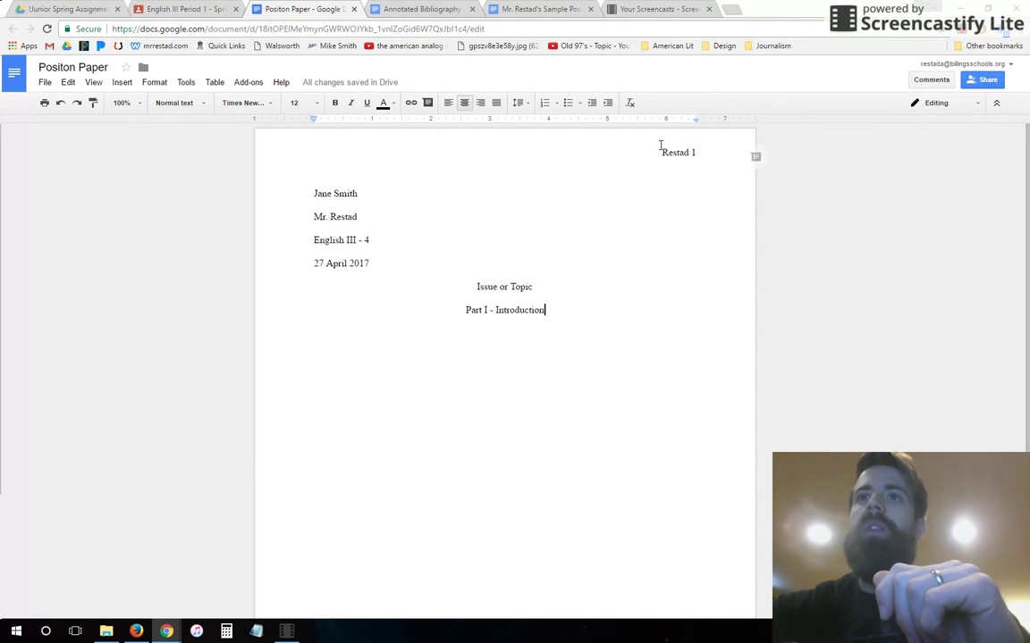
triple_click(644, 153)
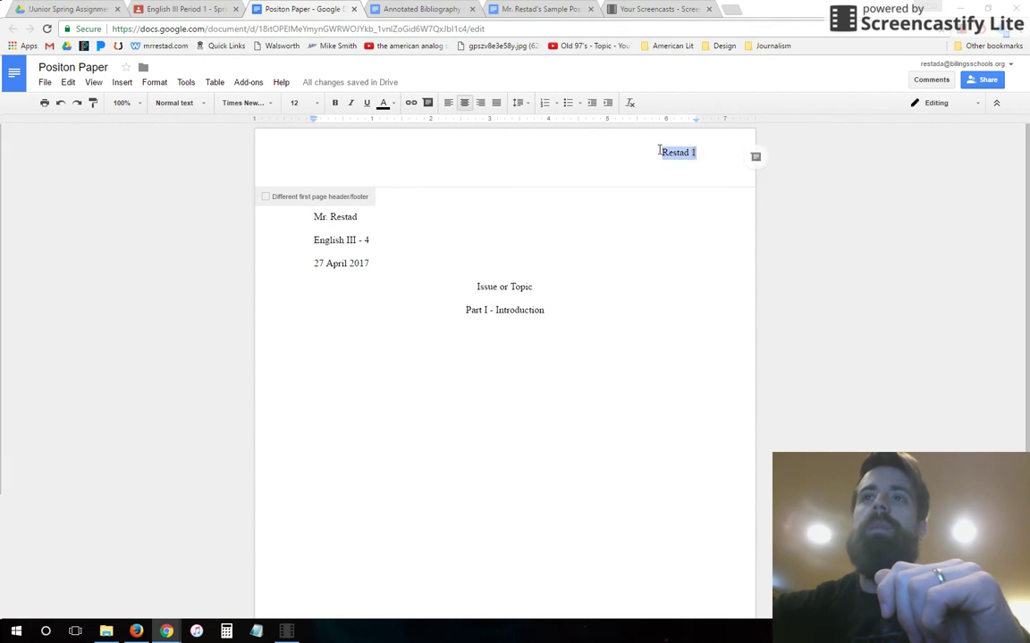
left_click(708, 152)
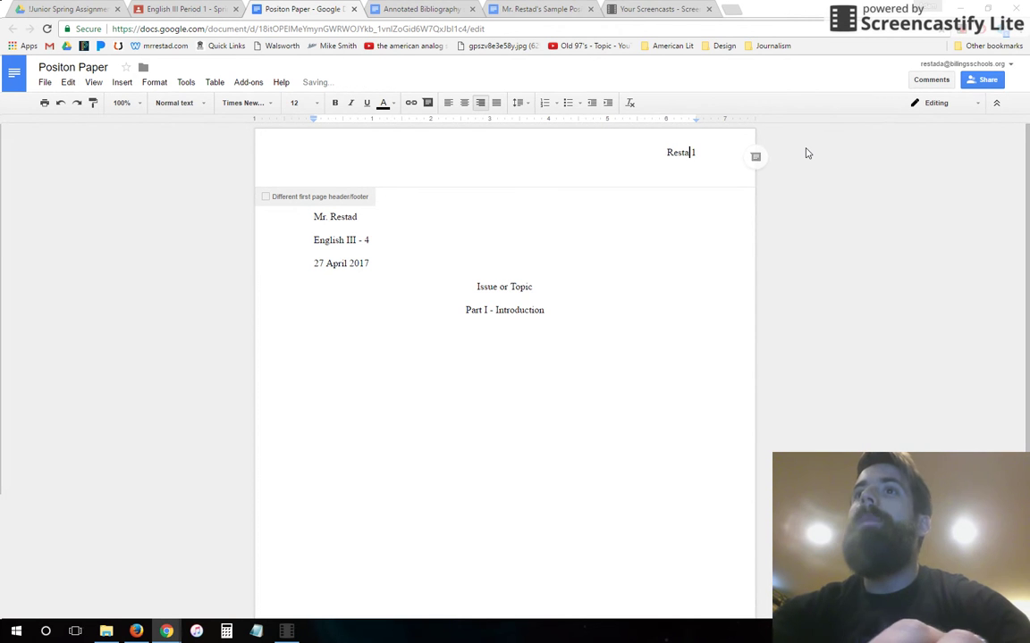
key("BackSpace")
key("BackSpace")
key("BackSpace")
key("BackSpace")
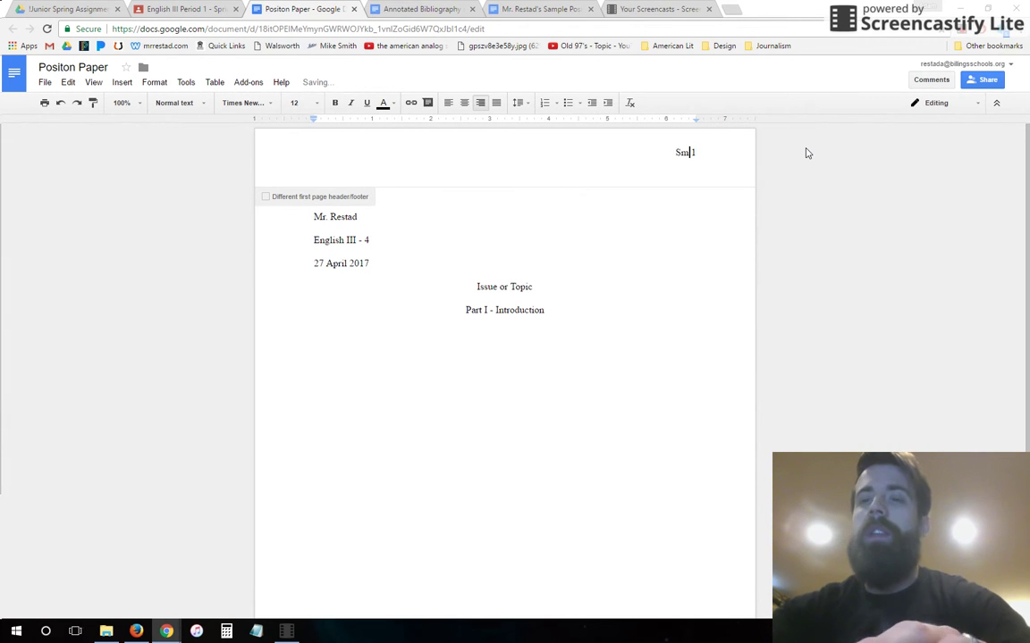
left_click(562, 246)
Add a new line below "Part I - Introduction" and insert a page break there to start a second page.
left_click(596, 317)
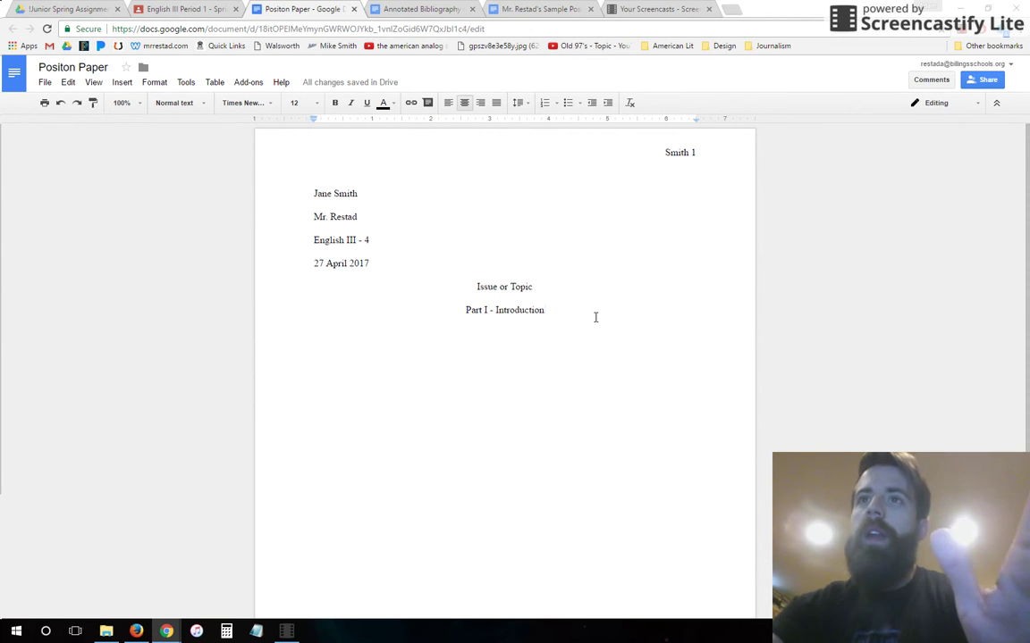
key("Return")
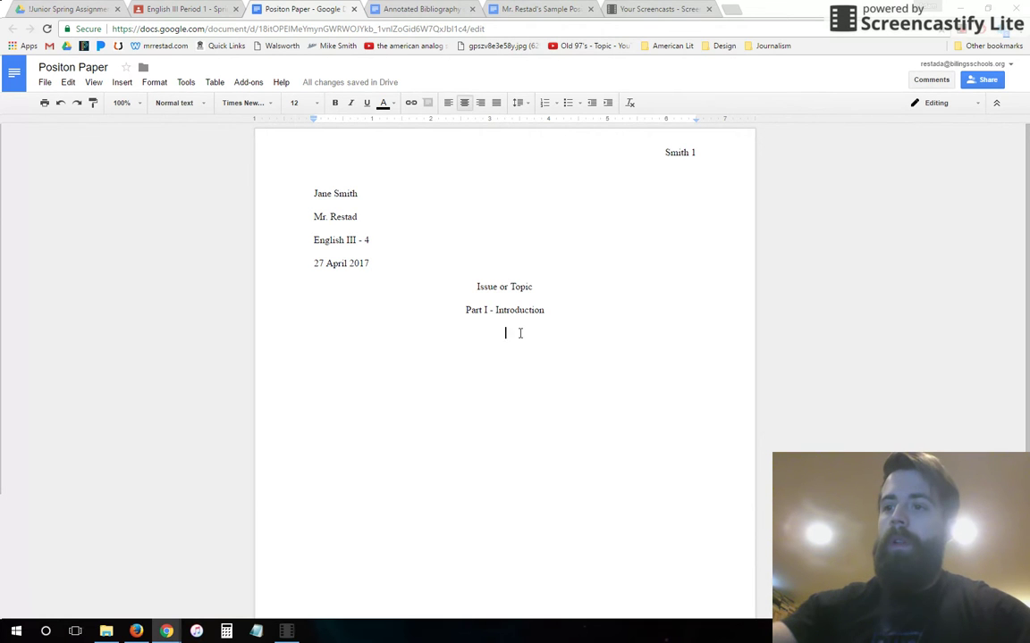
key("ctrl+Return")
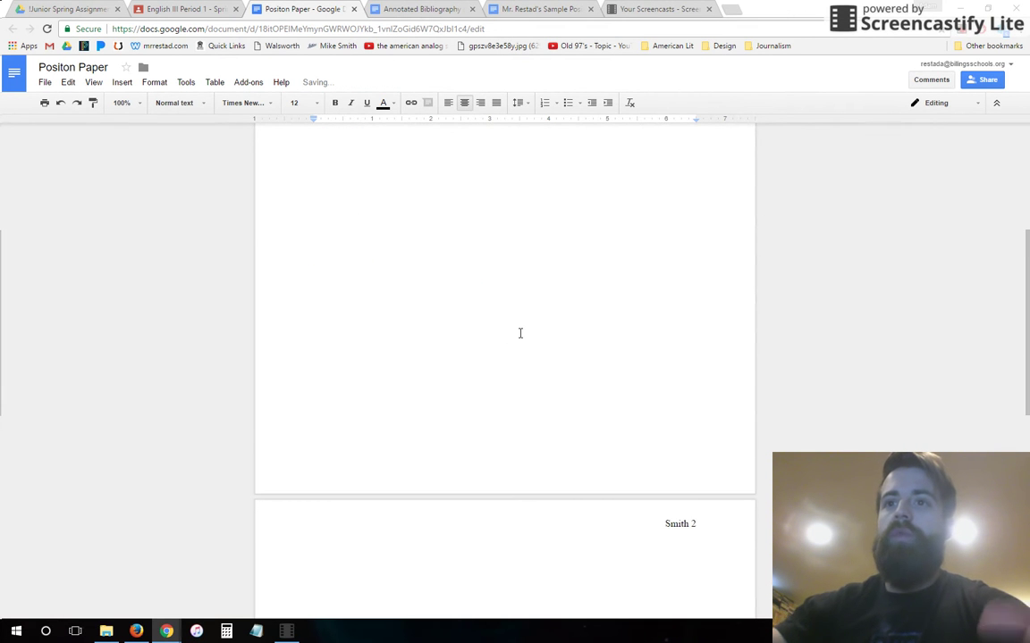
scroll(521, 333, "up", 3)
scroll(508, 334, "down", 1)
scroll(467, 350, "down", 3)
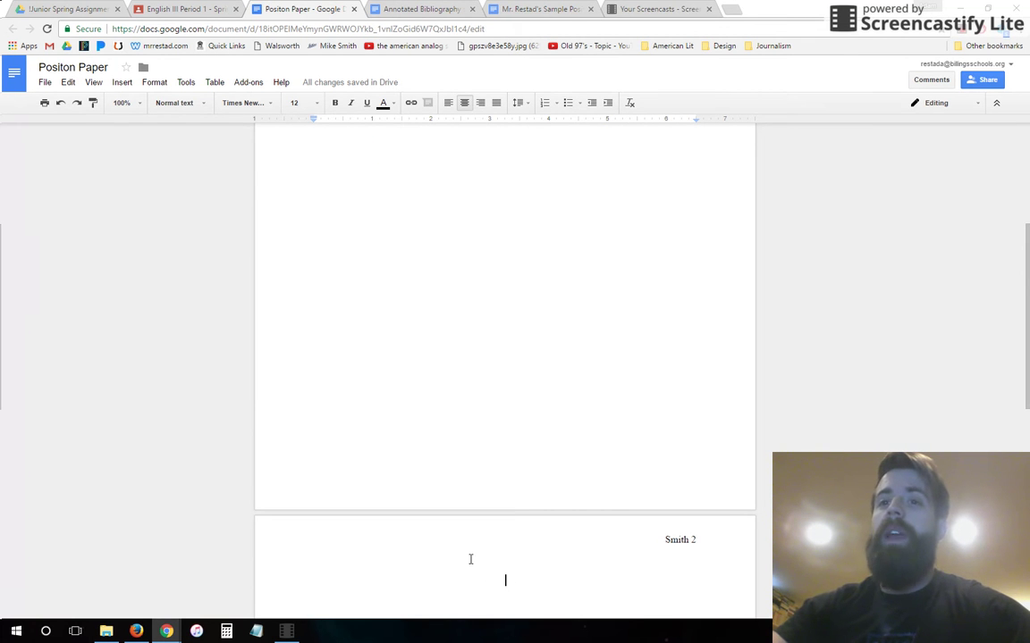
scroll(553, 574, "up", 5)
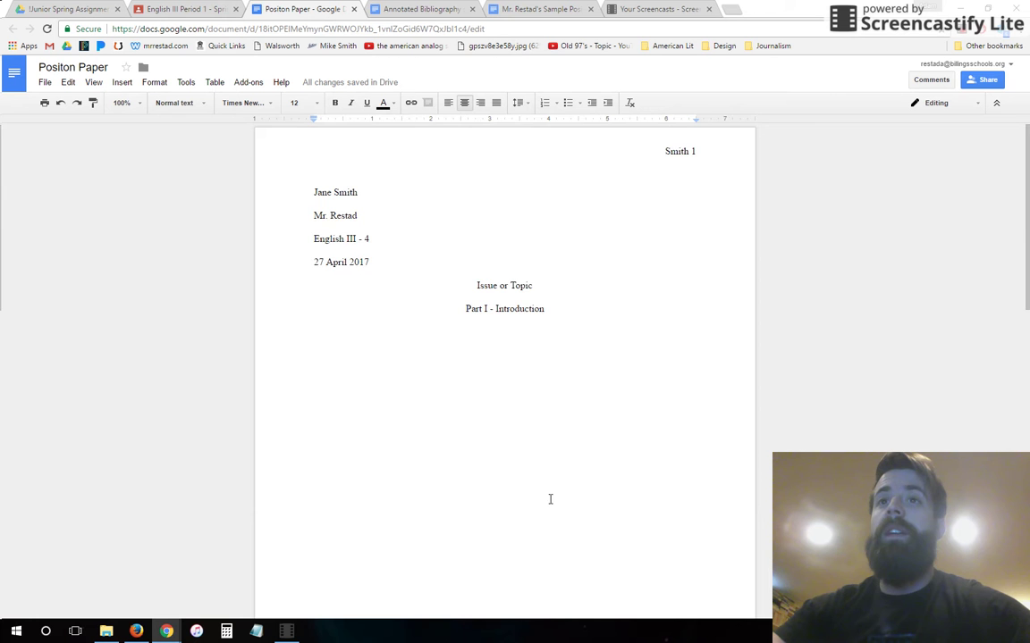
Add the centered heading "Works Cited" at the start of the second page, followed by a new line.
scroll(467, 432, "down", 3)
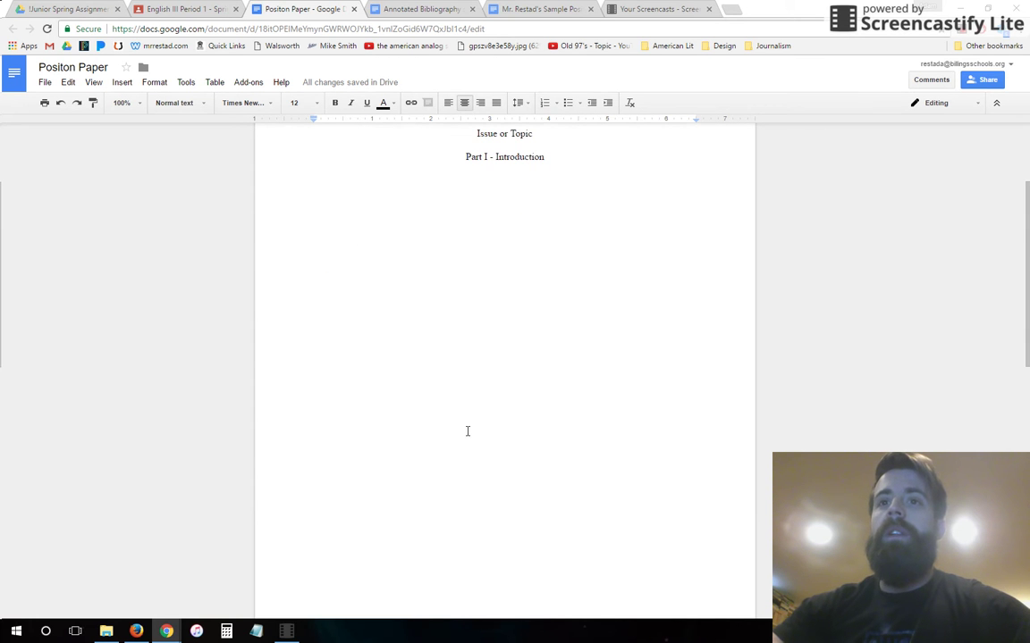
scroll(560, 586, "down", 3)
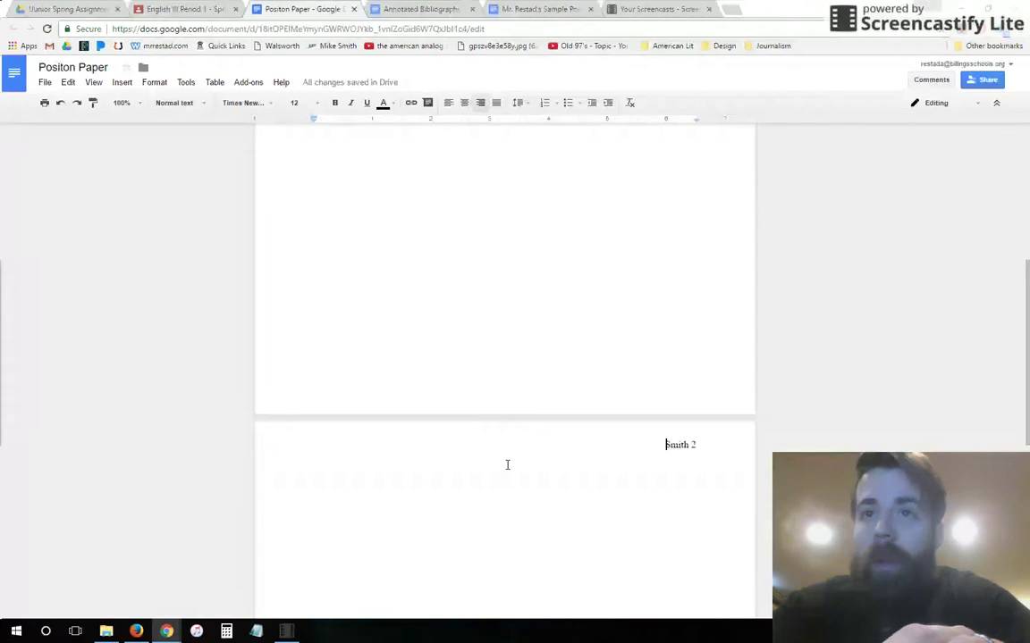
type("Wo")
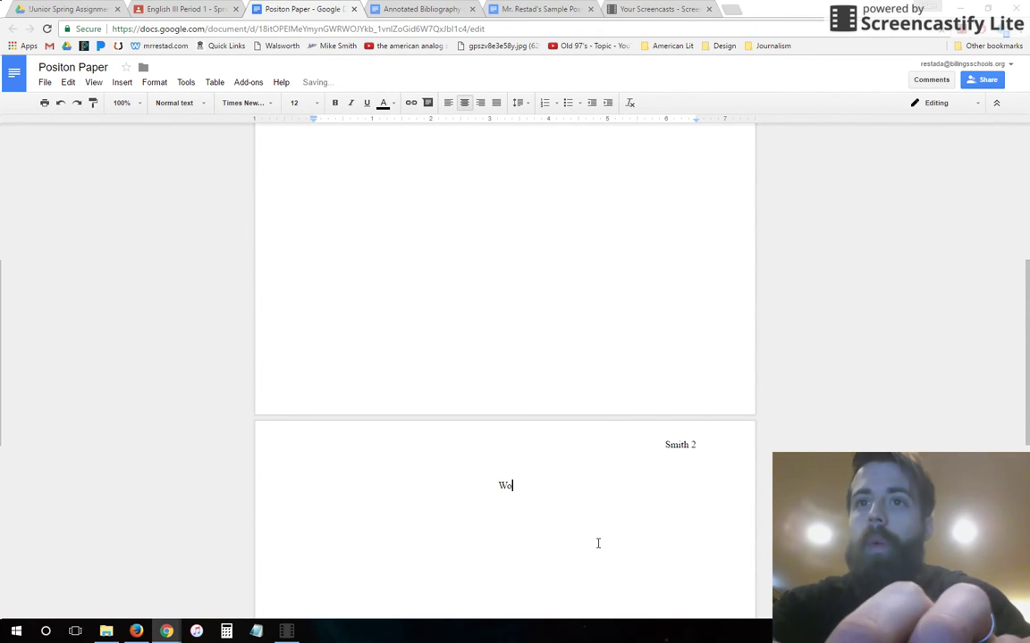
type("rks Cited")
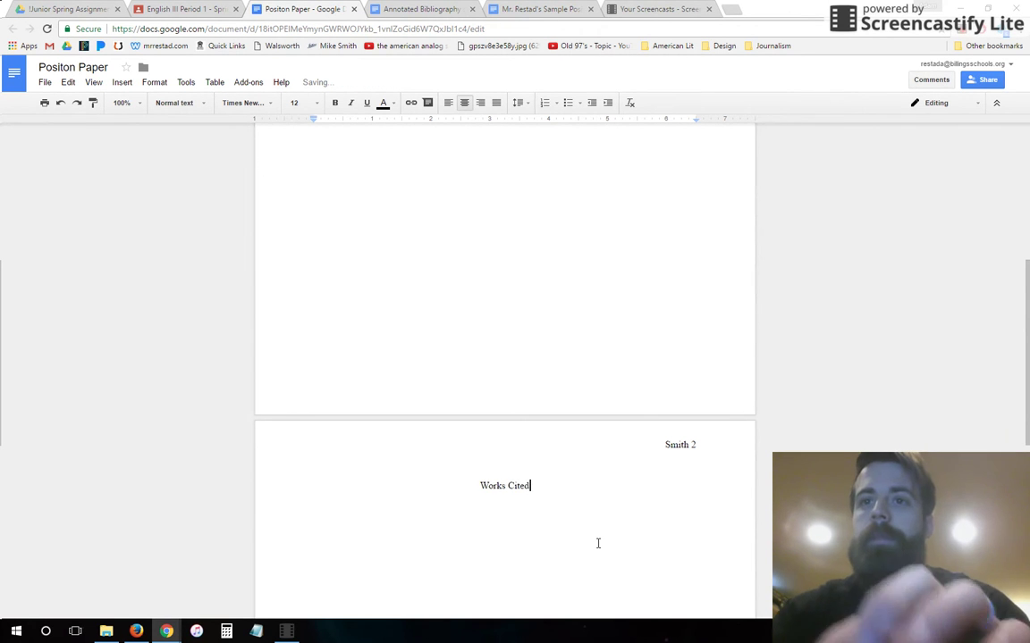
key("Return")
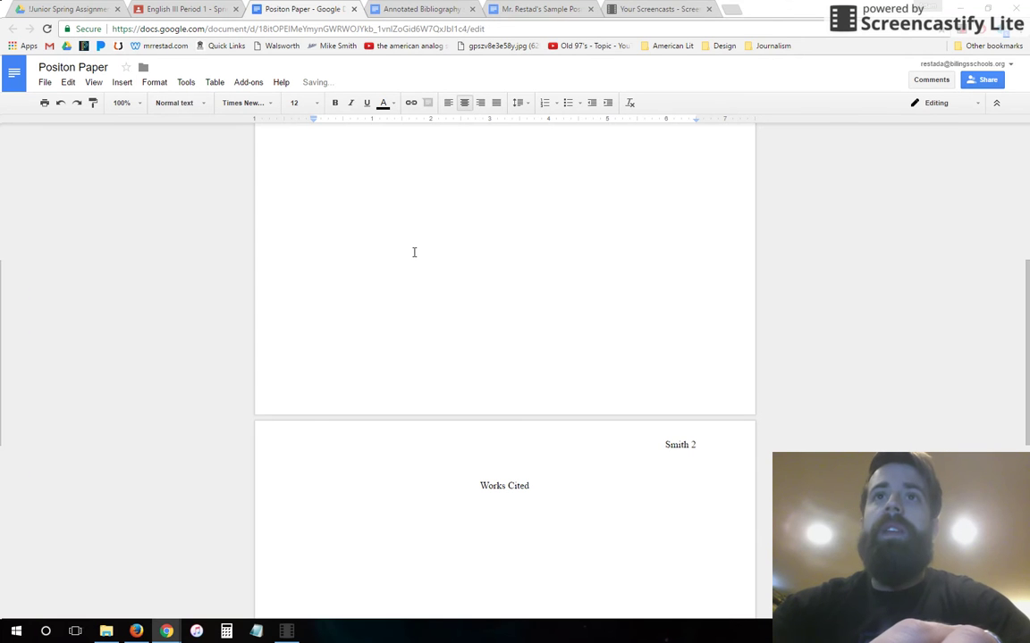
Copy the Source #1 full citation from the annotated bibliography notes and paste it below the "Works Cited" heading in the position paper.
left_click(421, 9)
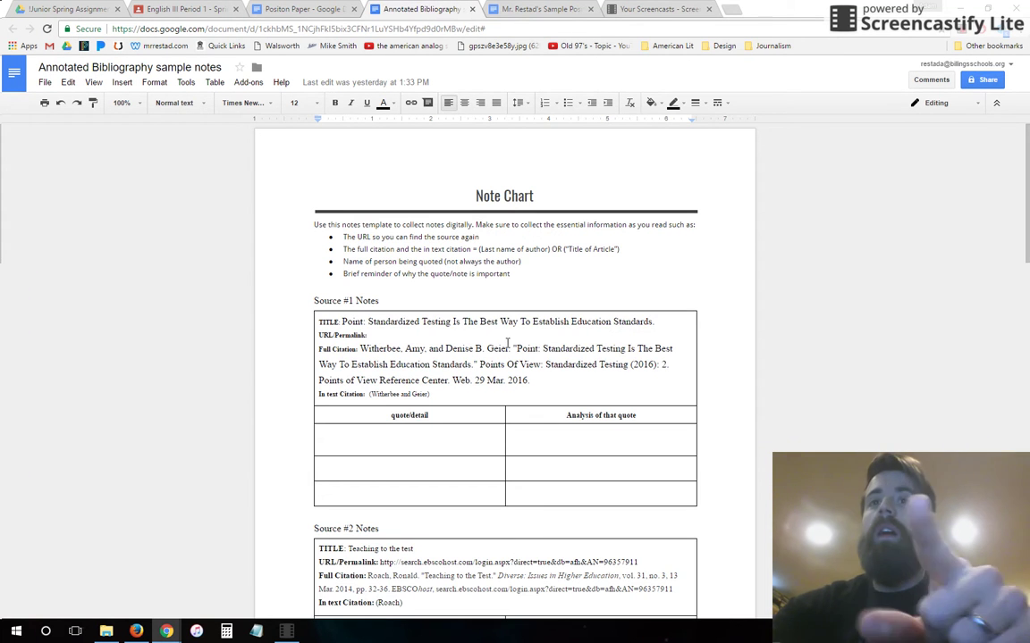
left_click_drag(531, 379, 360, 348)
key("ctrl+c")
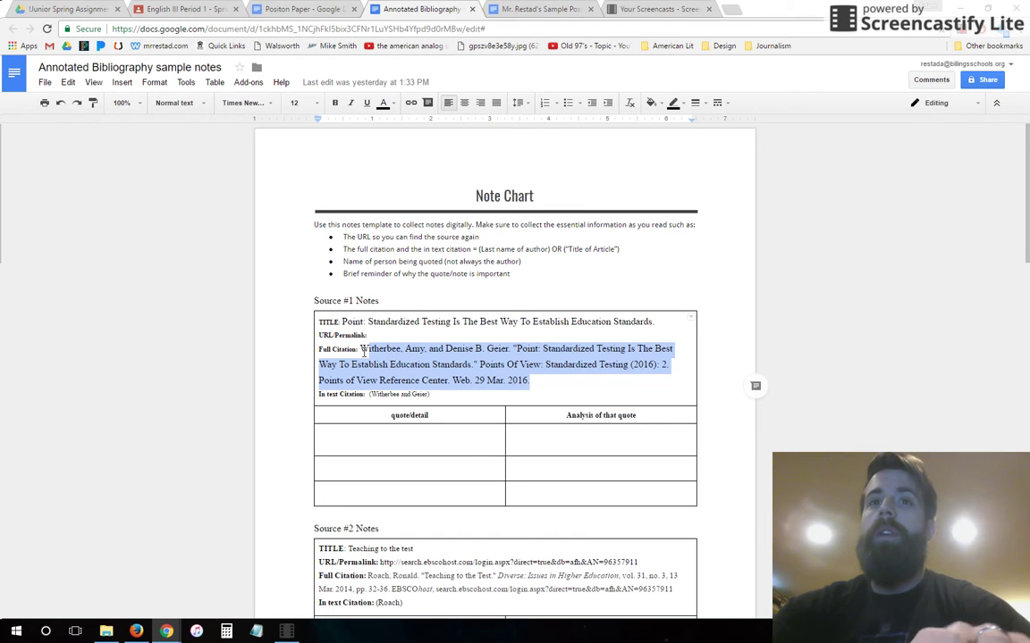
left_click(342, 4)
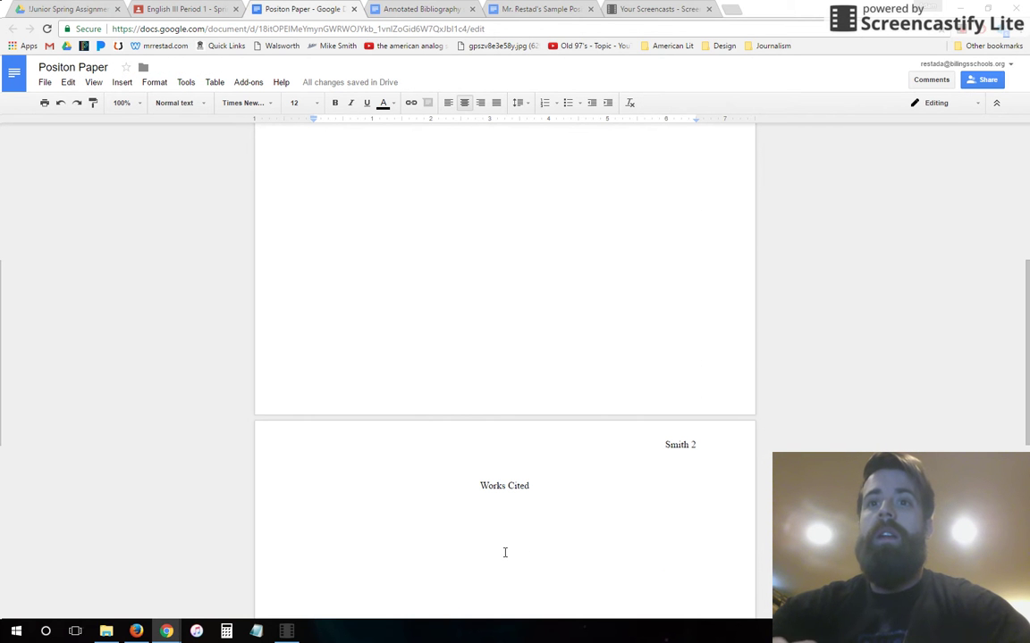
key("ctrl+v")
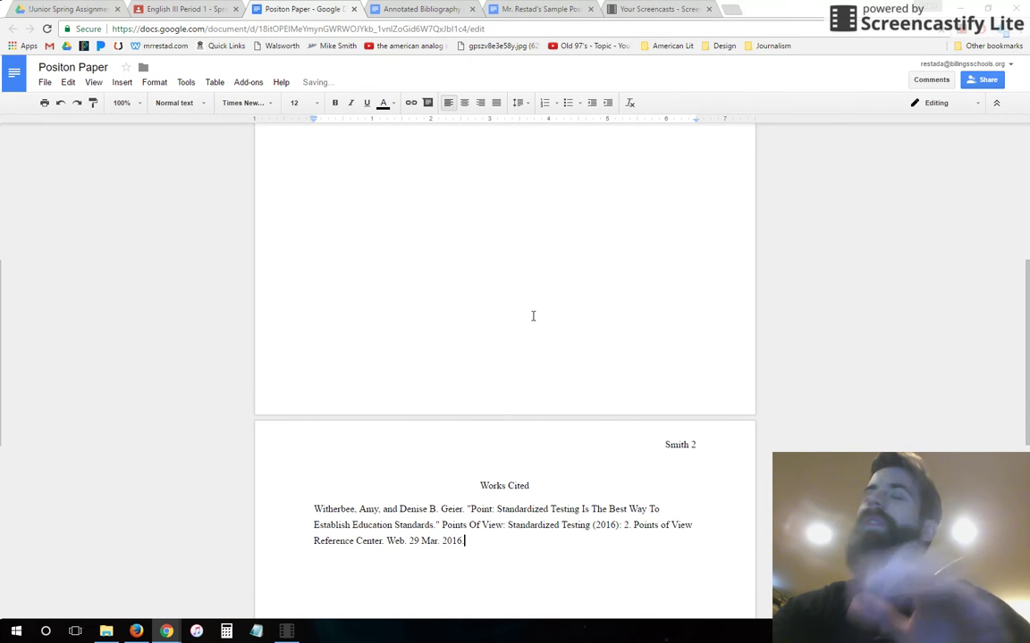
Copy the Source #2 full citation ("Teaching to the Test") from the notes and paste it on a new line above the first citation.
left_click(460, 11)
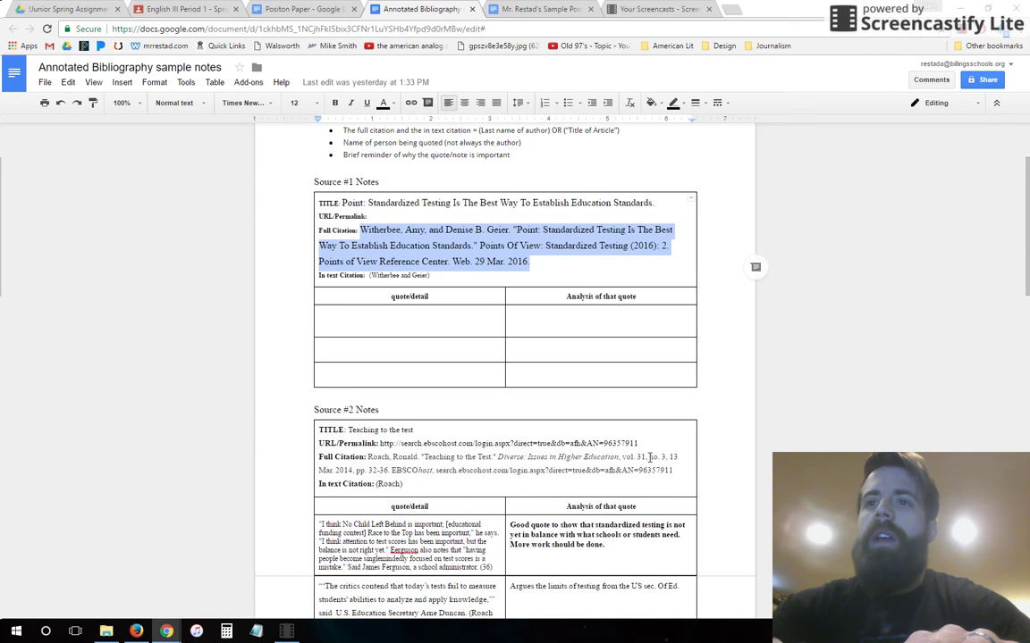
left_click_drag(682, 473, 368, 457)
key("ctrl+c")
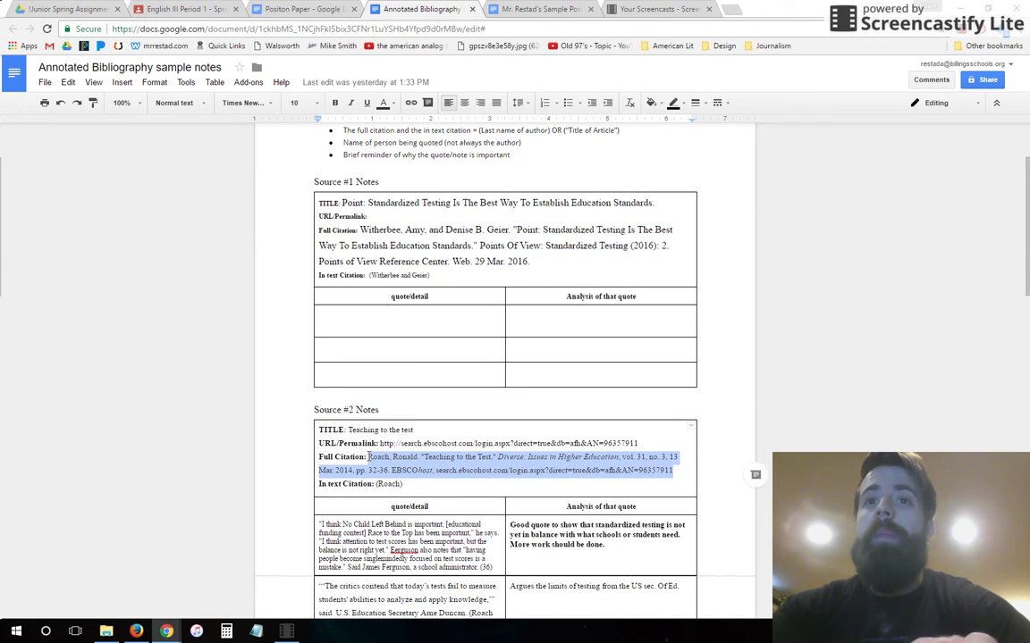
left_click(290, 8)
left_click(312, 507)
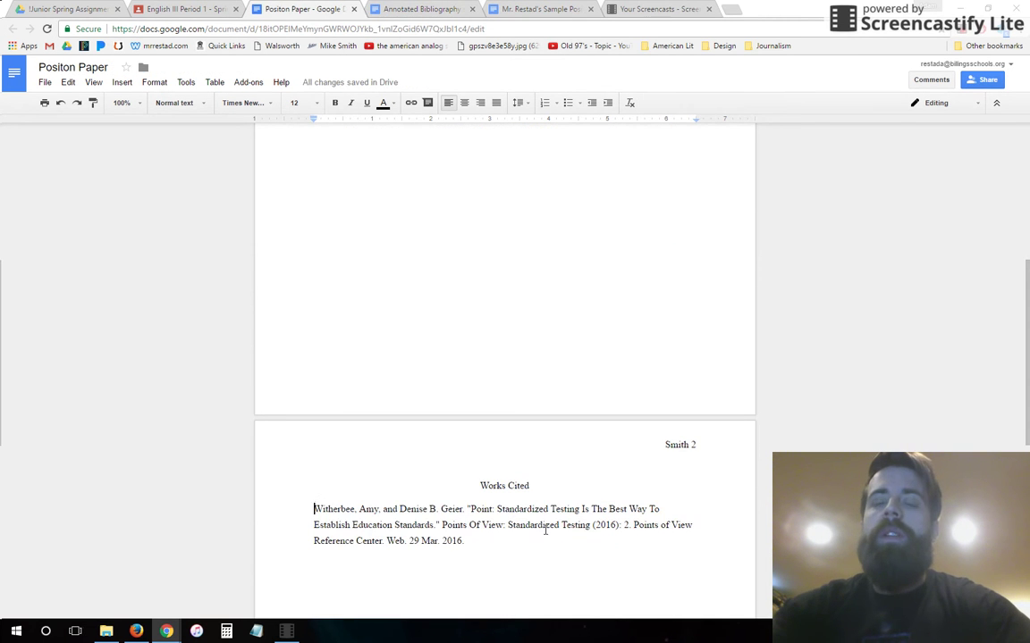
key("Return")
key("Up")
key("ctrl+v")
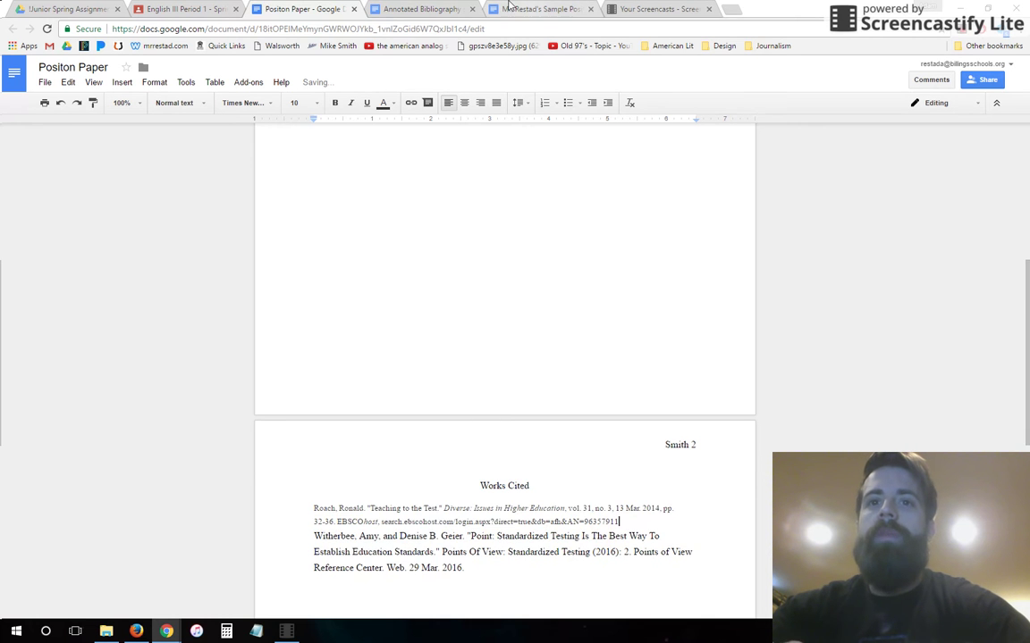
Copy the Source #3 full citation ("Standardized Testing Fails the Exam") from the notes and paste it above the "Teaching to the Test" entry.
left_click(438, 9)
scroll(482, 327, "down", 1)
scroll(480, 340, "down", 3)
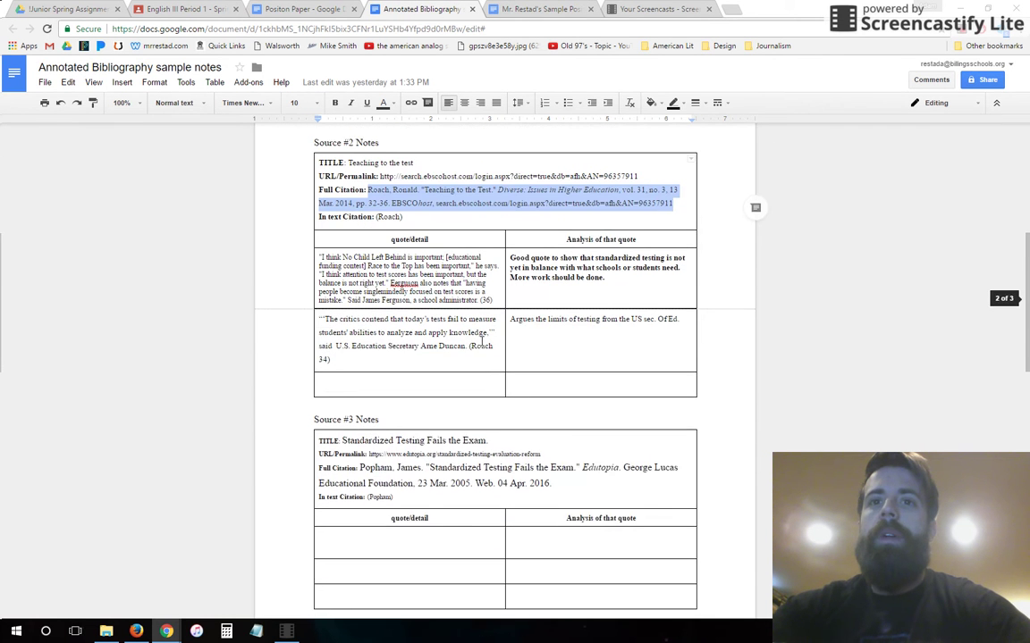
left_click_drag(554, 460, 360, 445)
key("ctrl+c")
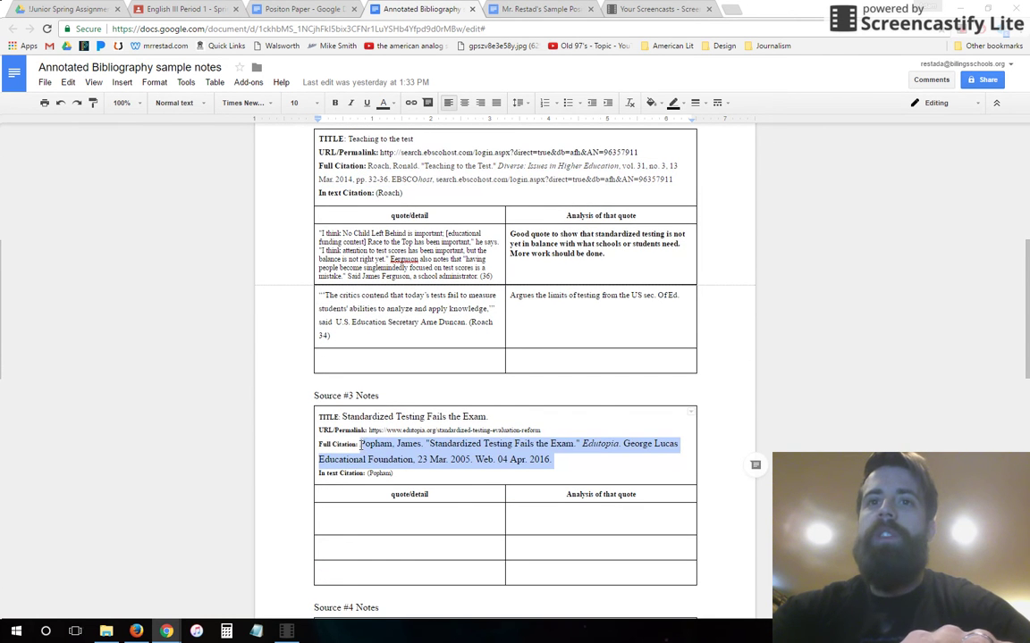
left_click(304, 9)
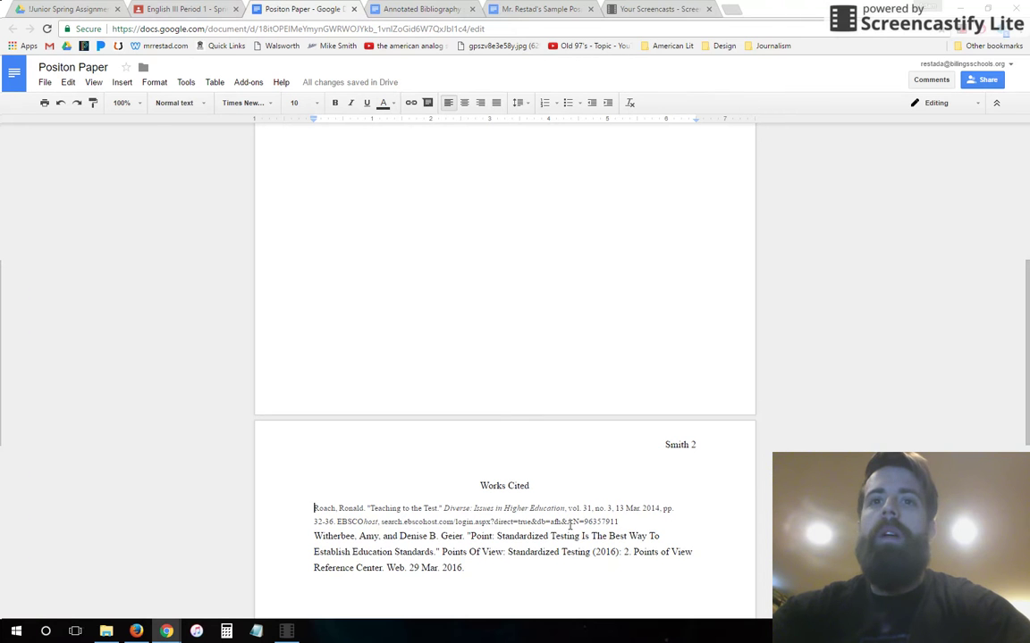
key("ctrl+v")
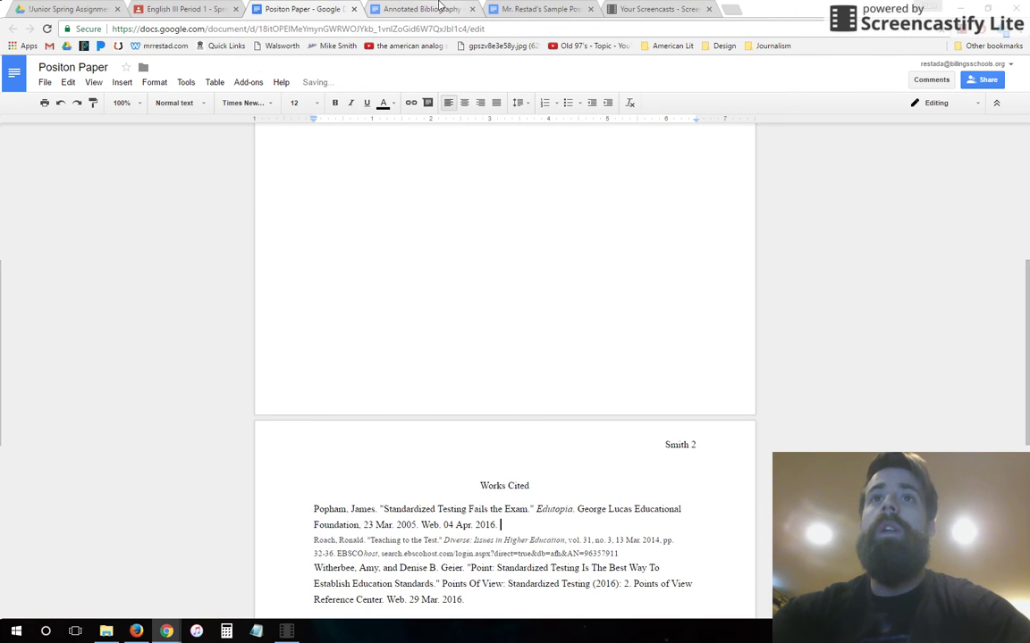
Copy the Source #4 full citation ("The Good In Standardized Testing") from the notes and paste it as the first Works Cited entry.
key("ctrl+Tab")
scroll(474, 277, "down", 2)
left_click_drag(543, 388, 362, 375)
key("ctrl+c")
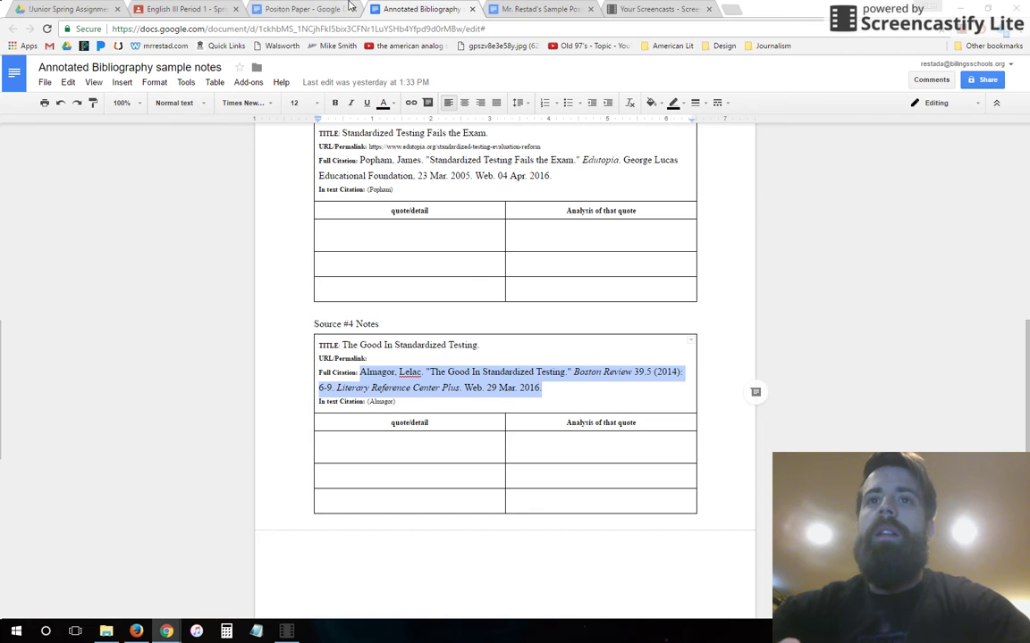
left_click(291, 8)
key("Return")
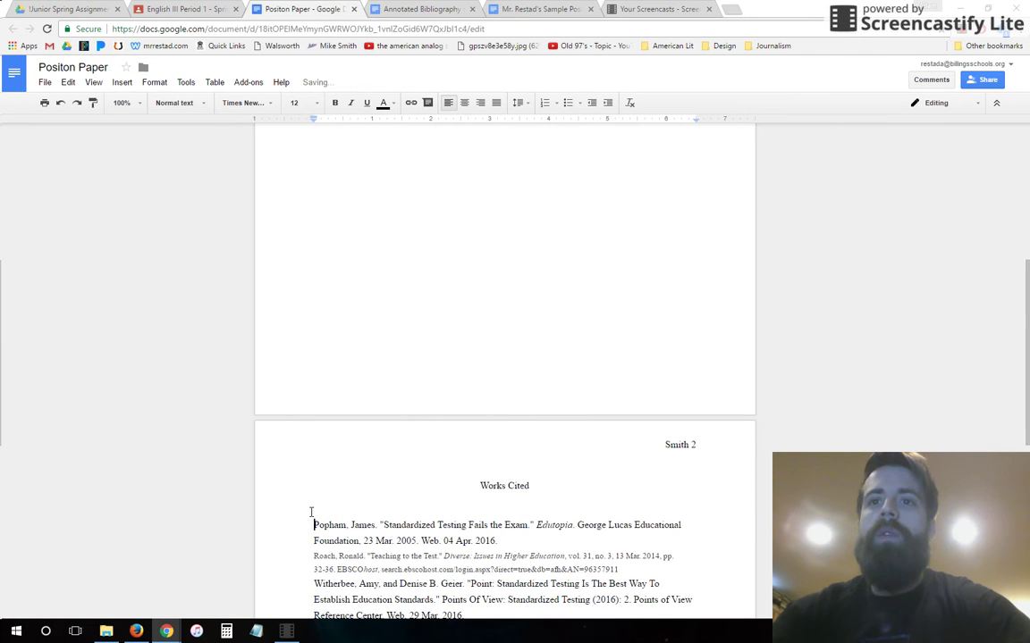
key("ctrl+v")
Format the whole document's text as Times New Roman, size 12, in black.
scroll(532, 456, "down", 2)
left_click(488, 460)
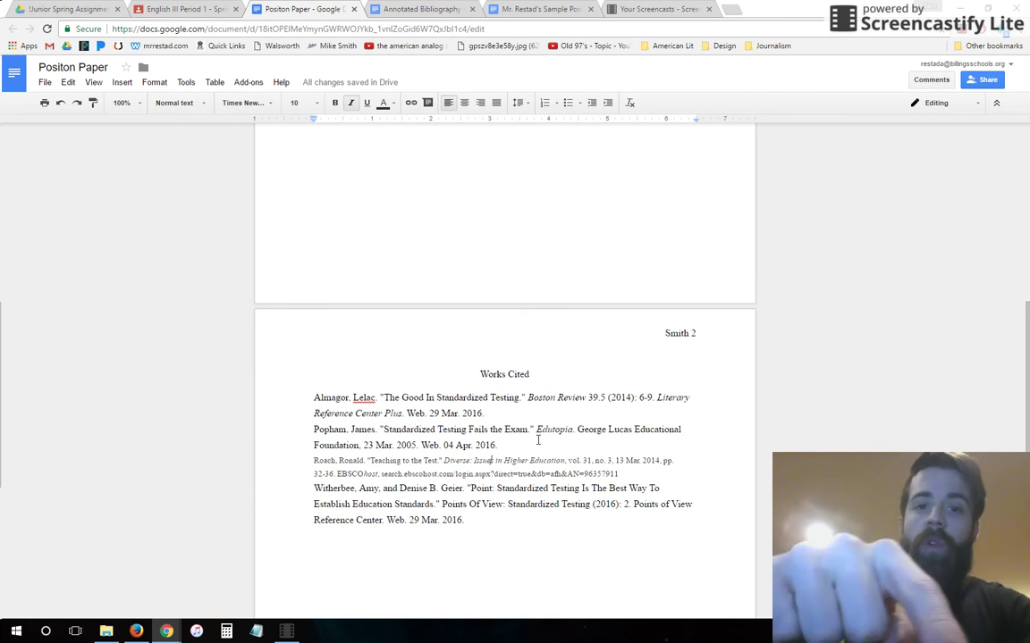
key("ctrl+a")
scroll(538, 440, "up", 5)
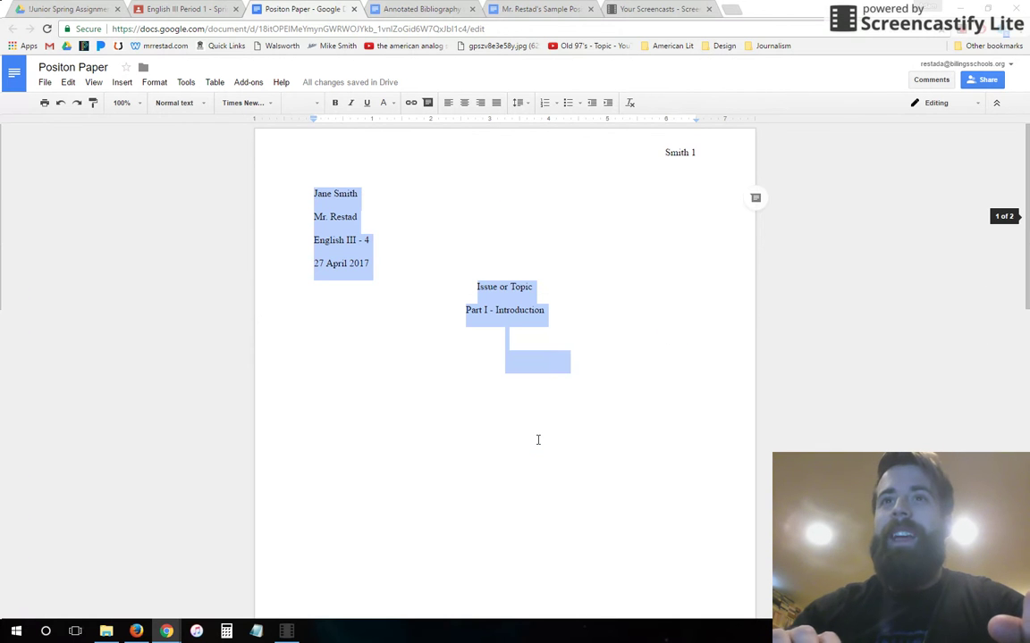
scroll(537, 440, "down", 10)
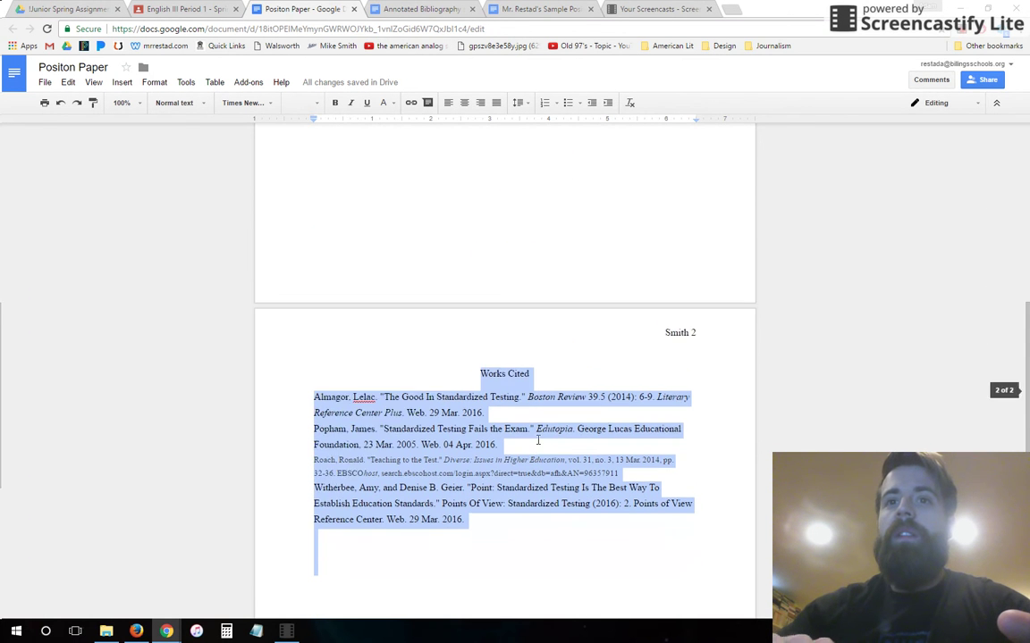
left_click(241, 103)
left_click(259, 127)
left_click(313, 103)
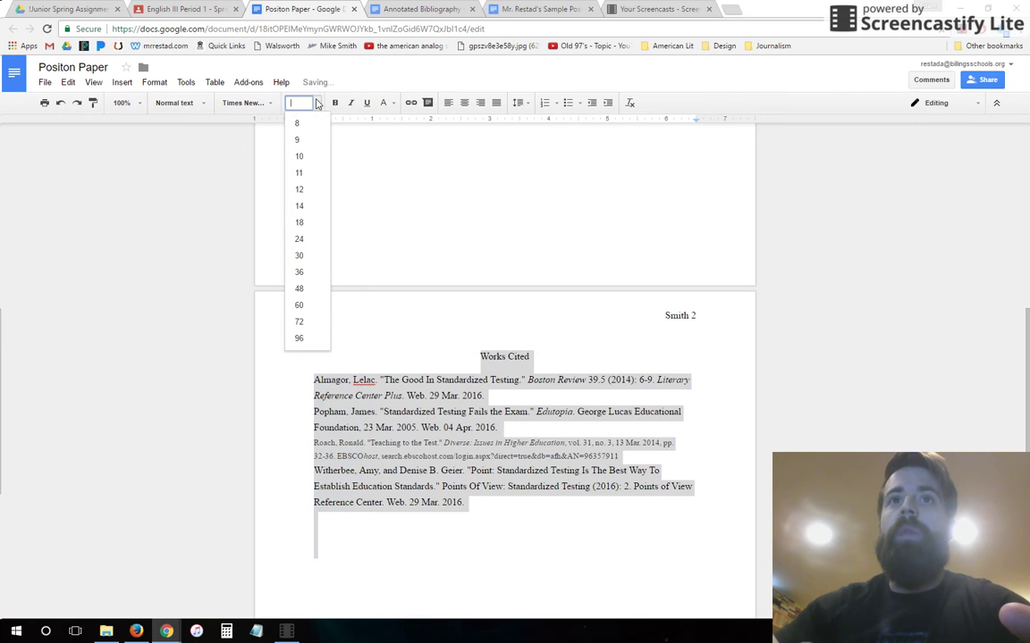
left_click(300, 189)
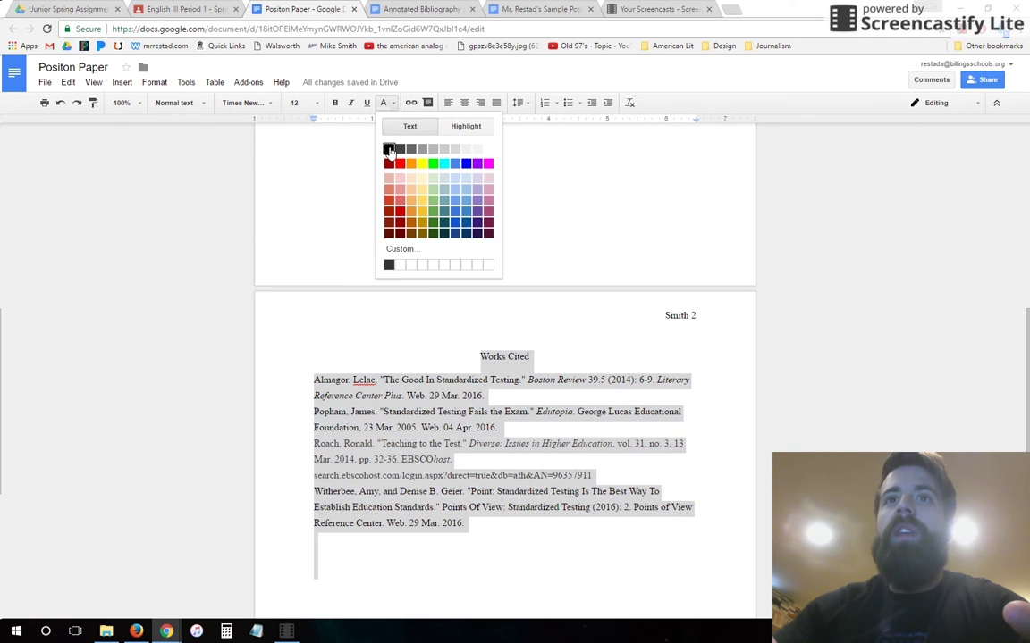
left_click(389, 148)
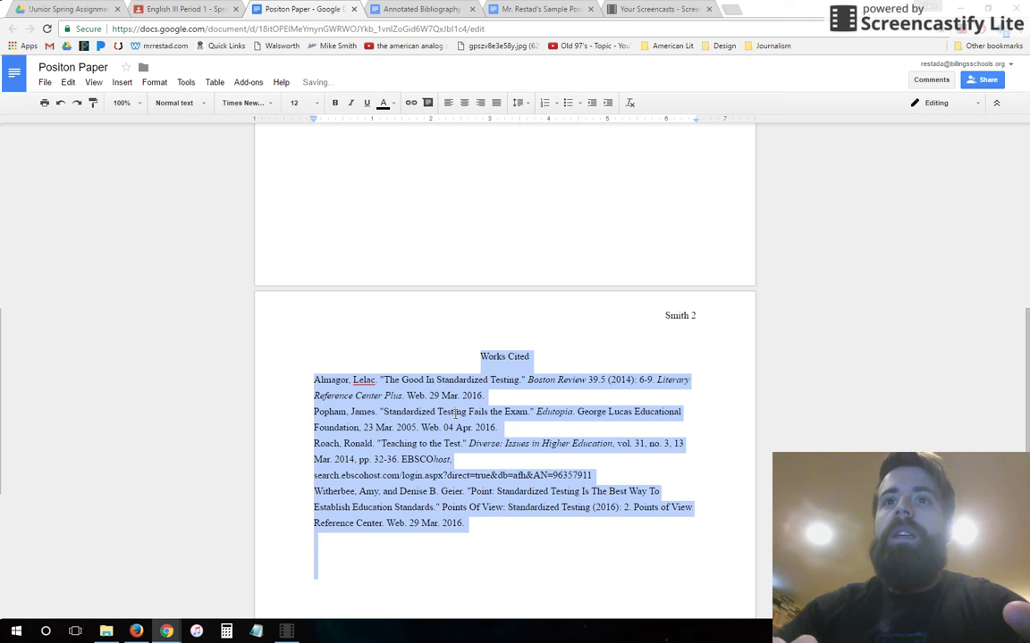
Apply double line spacing to the whole document and return to the citation text.
left_click(518, 103)
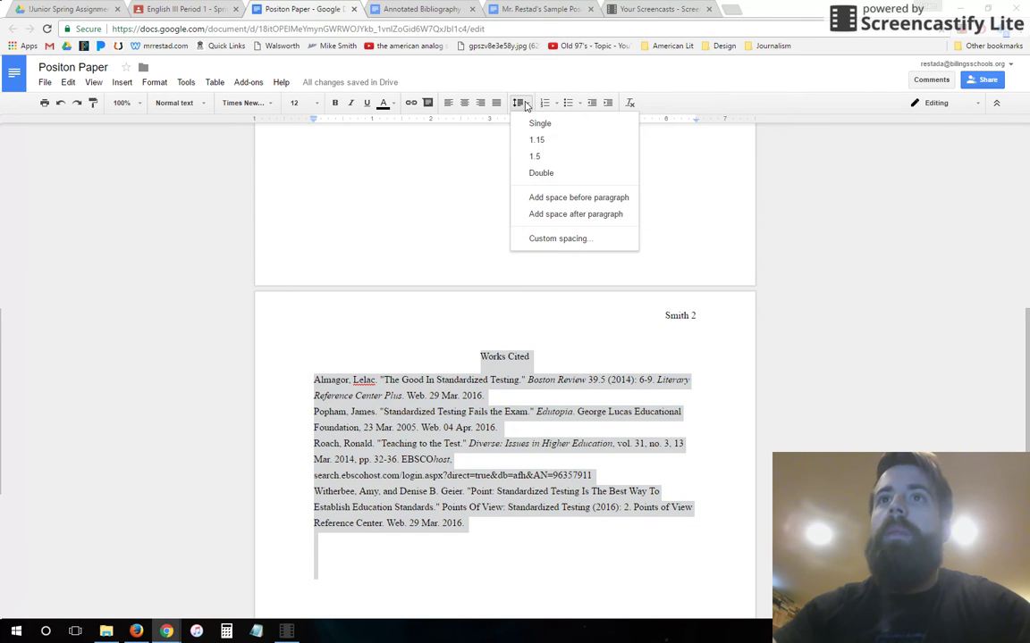
left_click(539, 174)
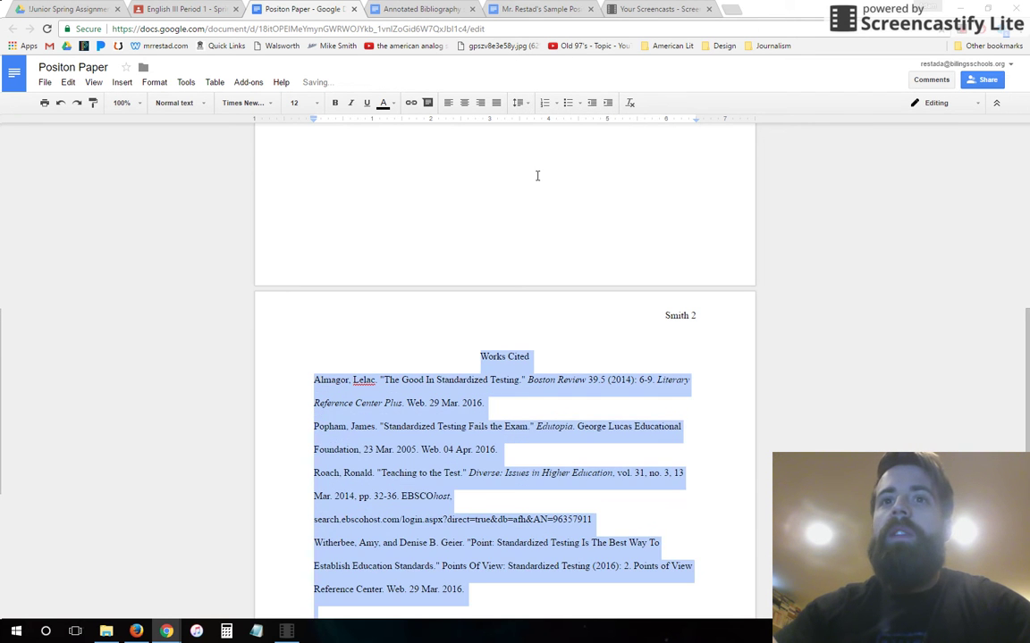
left_click(502, 323)
scroll(500, 384, "down", 1)
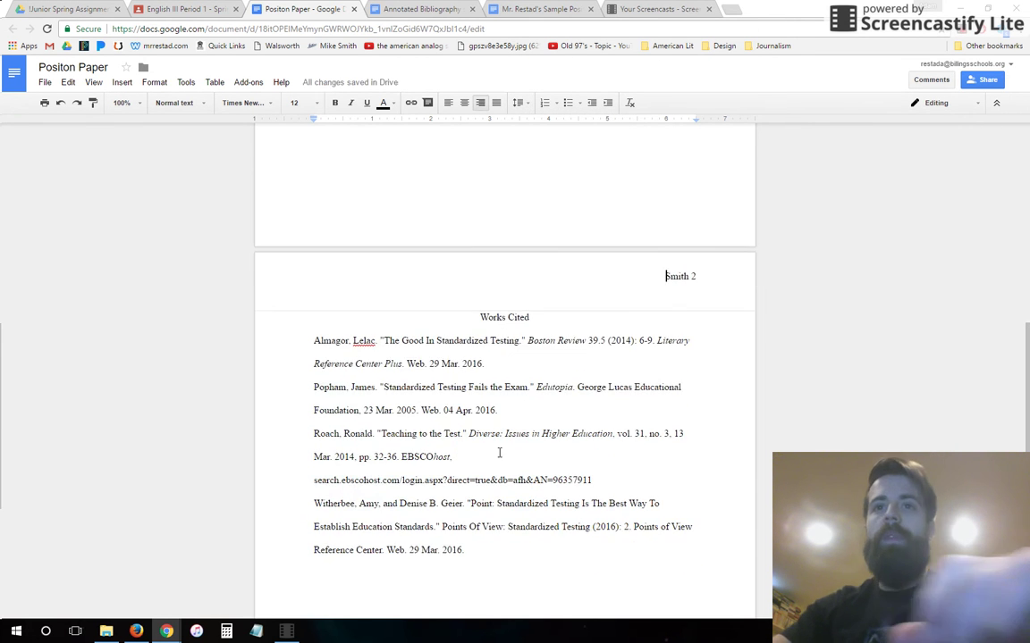
left_click(499, 453)
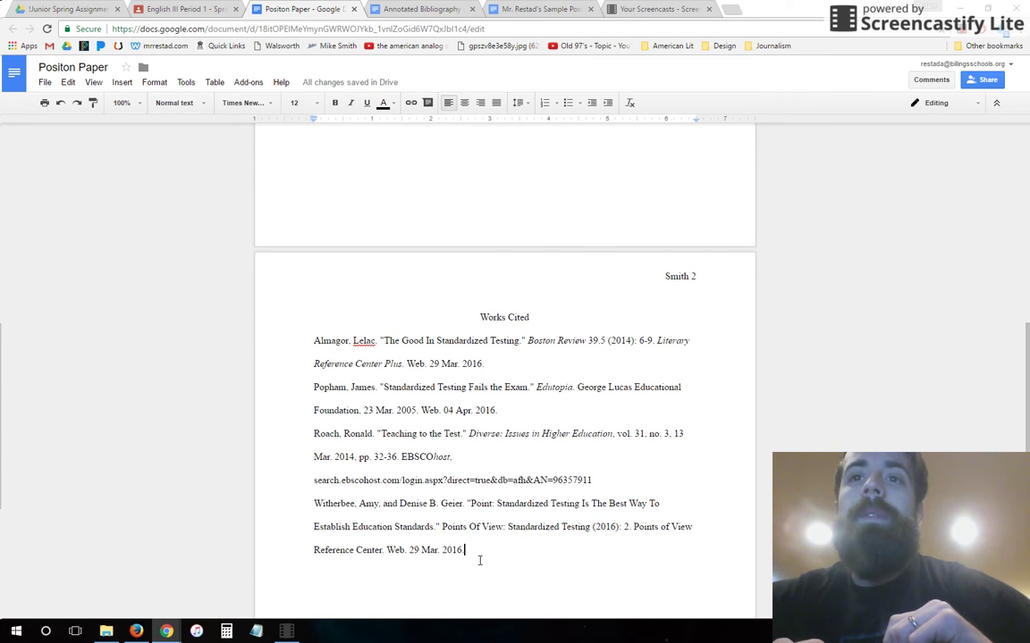
Give all four Works Cited citations a 0.5-inch hanging indent, keeping each first line at the left margin.
left_click_drag(479, 555, 442, 527)
left_click_drag(405, 496, 304, 341)
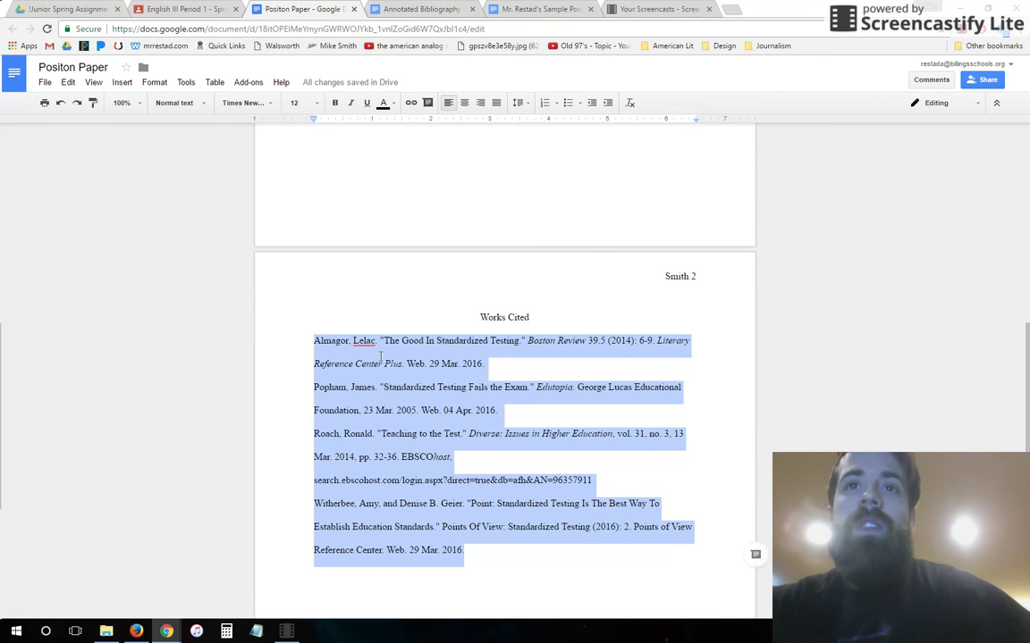
left_click(313, 340)
left_click_drag(313, 341, 498, 361)
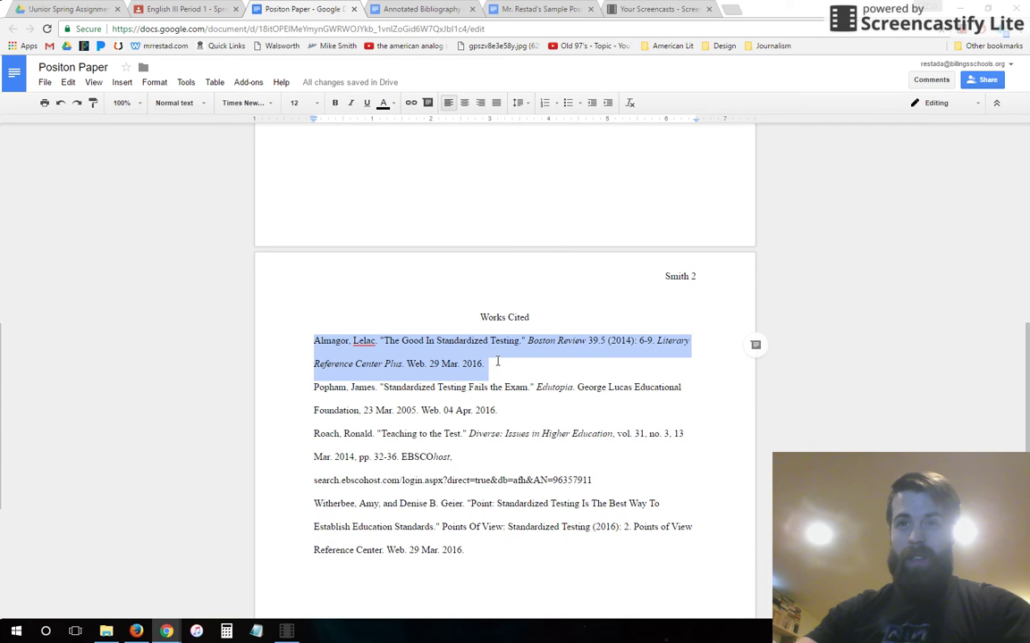
left_click(309, 347)
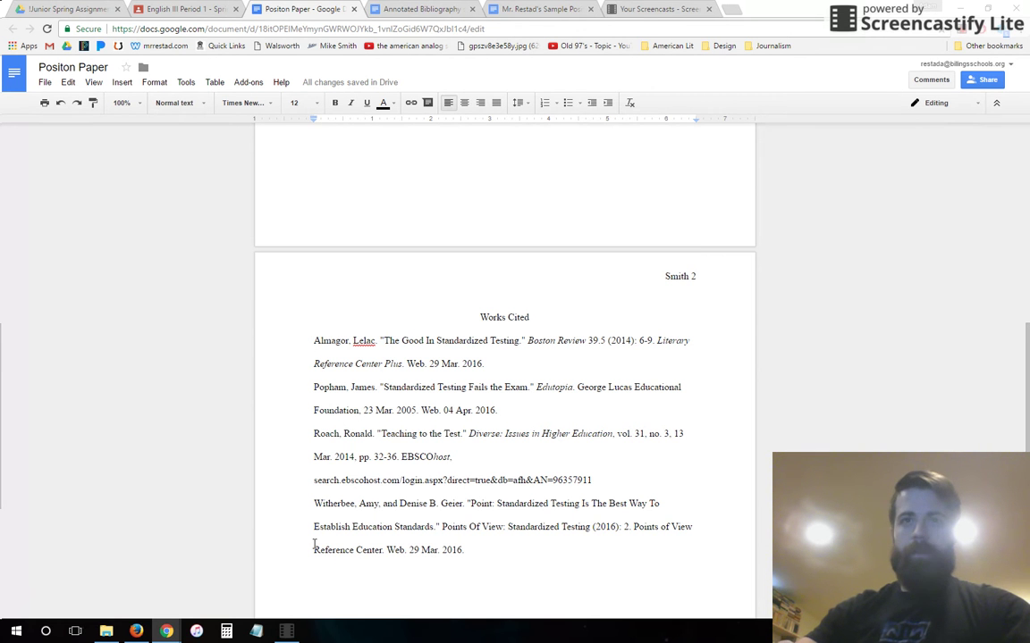
left_click(490, 551)
left_click_drag(490, 551, 311, 348)
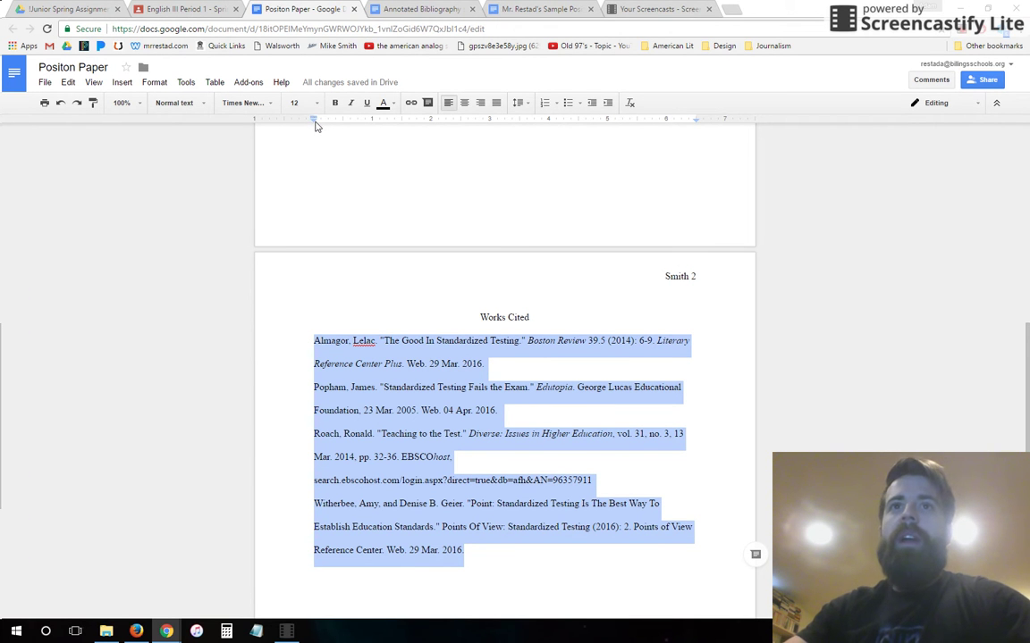
left_click_drag(313, 125, 343, 130)
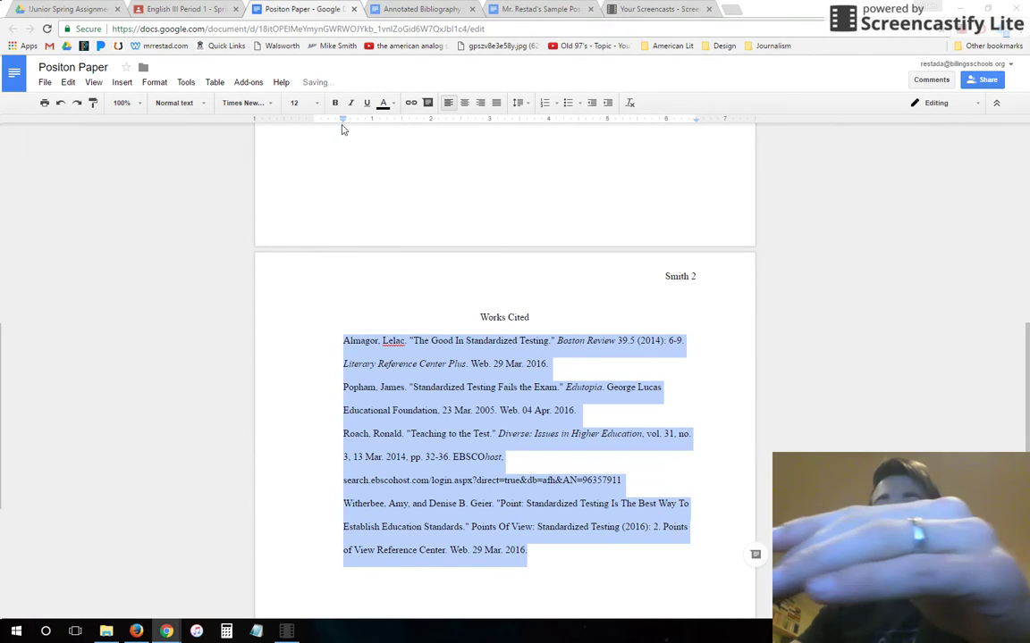
left_click_drag(343, 120, 313, 126)
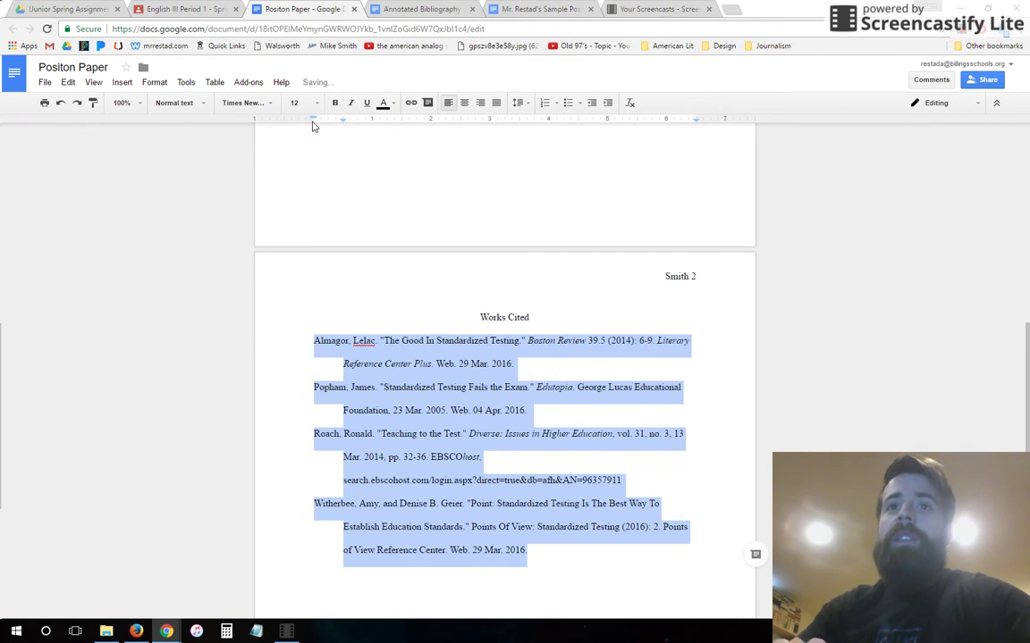
left_click(310, 345)
left_click_drag(312, 340, 538, 359)
left_click(527, 366)
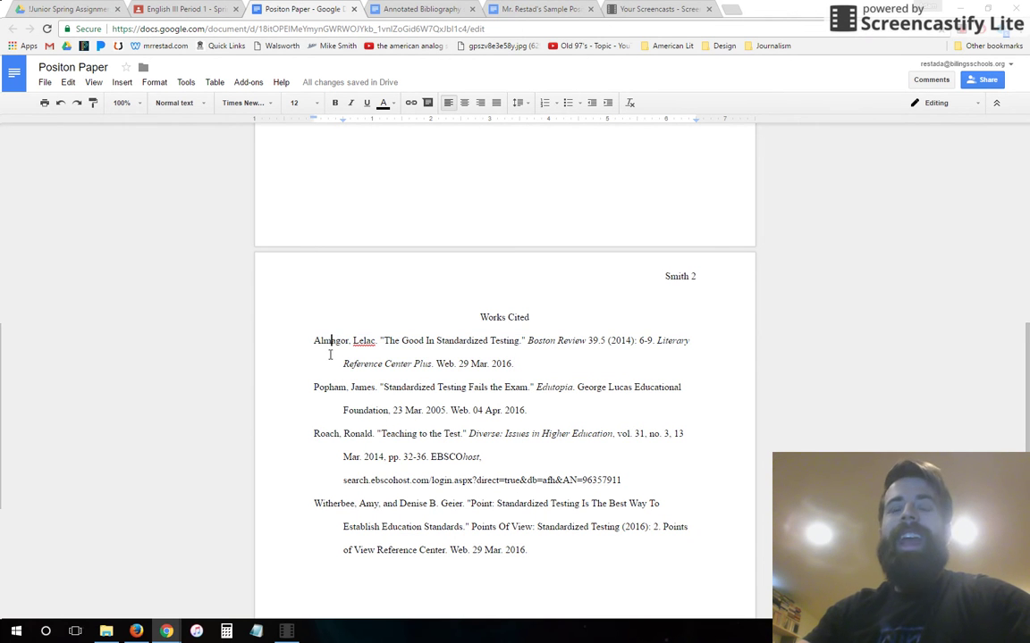
left_click_drag(314, 340, 534, 361)
left_click(539, 370)
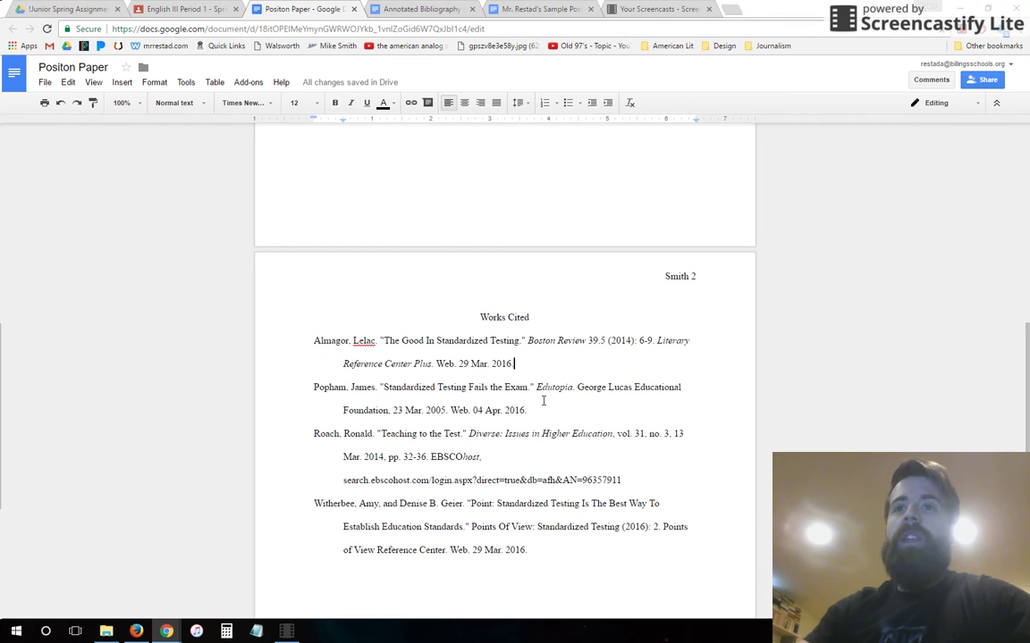
Add random filler text after the second citation's access date so the entry wraps onto a third line.
left_click(542, 409)
type("Ksdfmsdlkaflksdmfasdfa sdkfkjjnasdf kjasd fkasjdj fkasjjd fa")
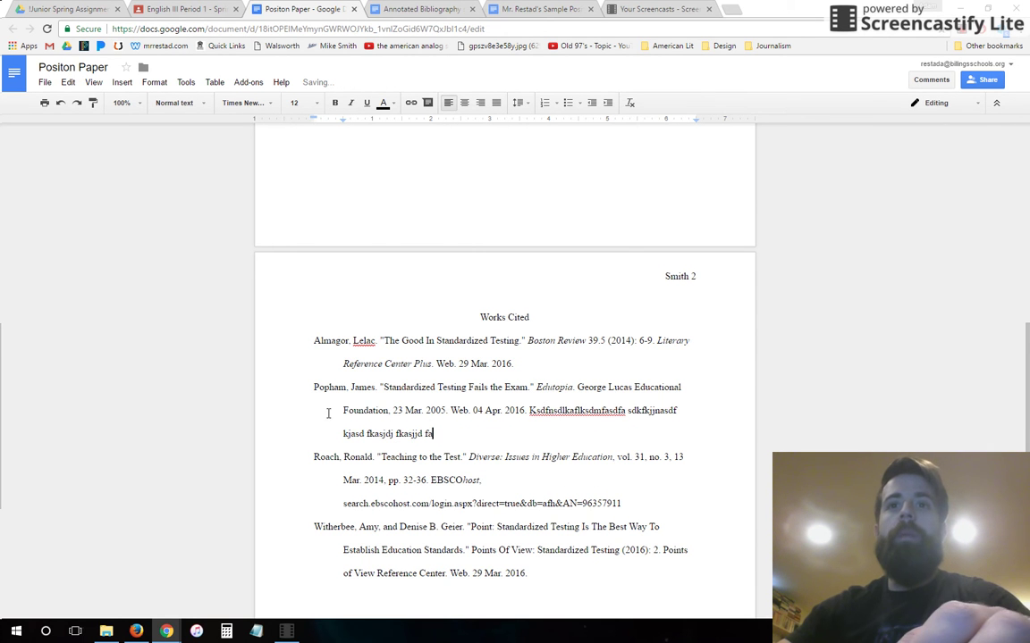
left_click_drag(344, 410, 346, 435)
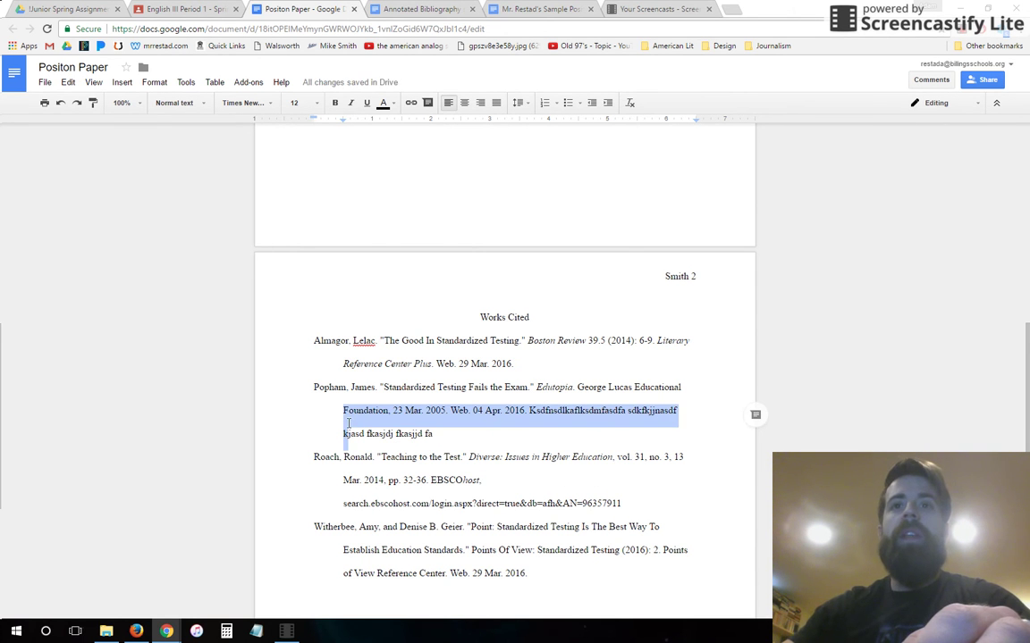
mouse_move(312, 387)
left_mouse_down()
mouse_move(474, 434)
mouse_move(312, 387)
left_mouse_up()
Delete the random filler text after the second citation's access date.
left_click(475, 435)
left_click(471, 435)
left_click_drag(471, 435, 529, 411)
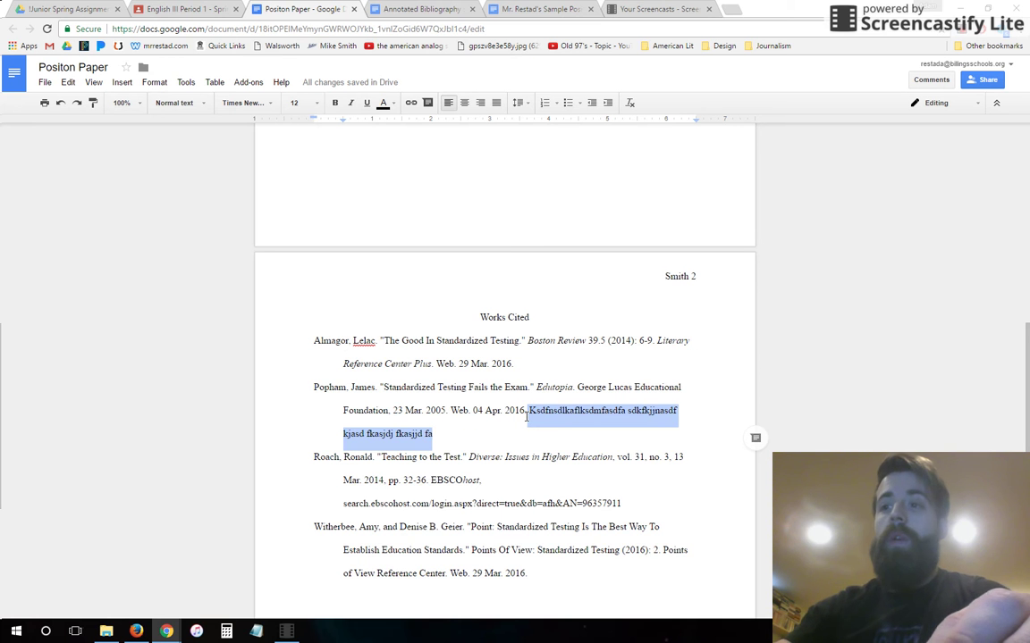
key("BackSpace")
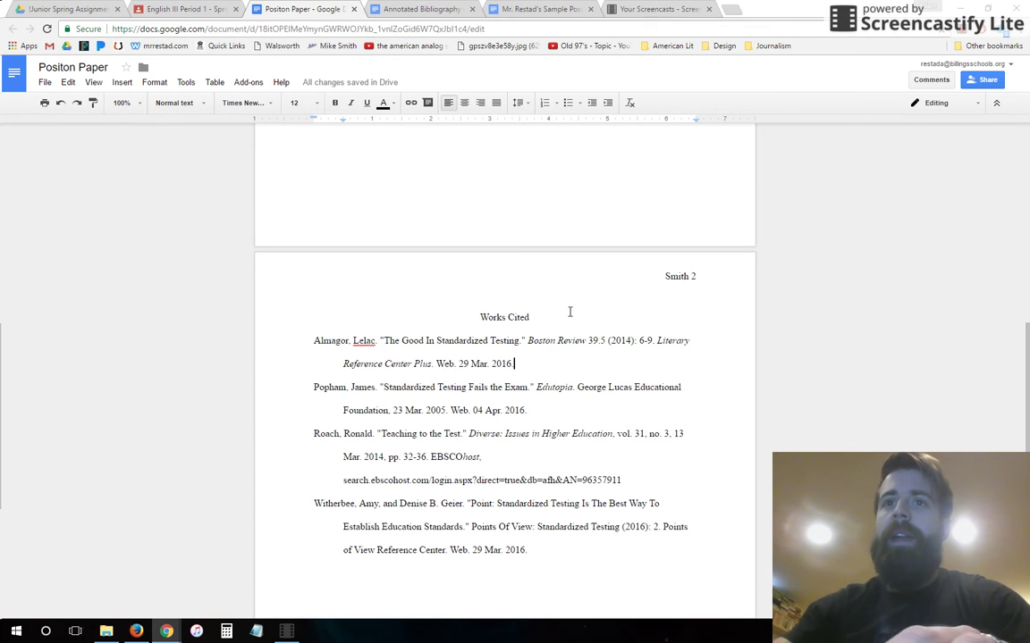
Add a new line under the first citation reading "What the source says. Why it's credible." and select its first sentence.
key("Return")
type("What they")
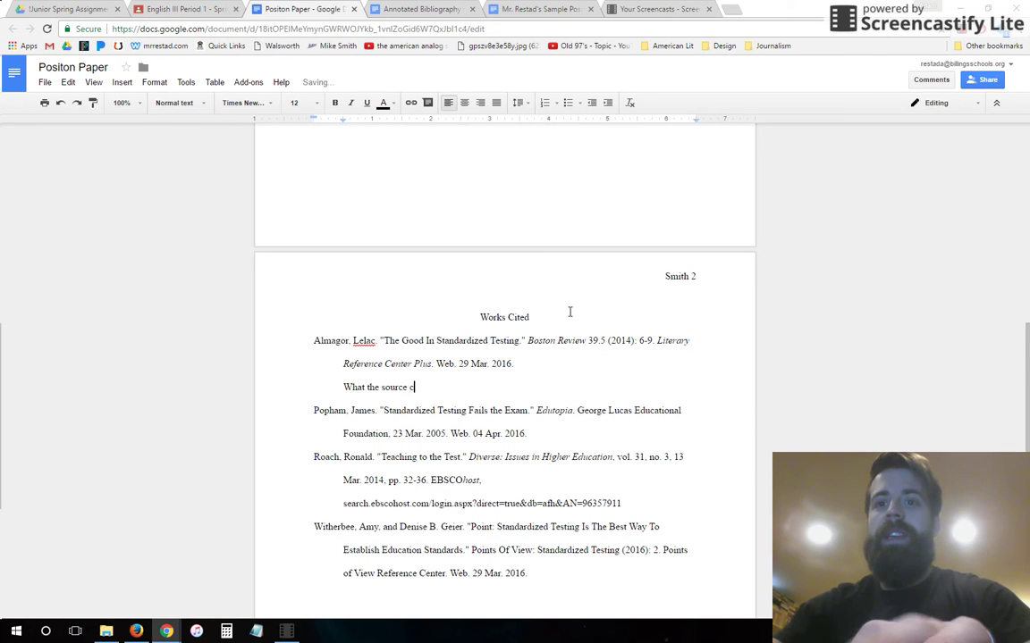
type("source says")
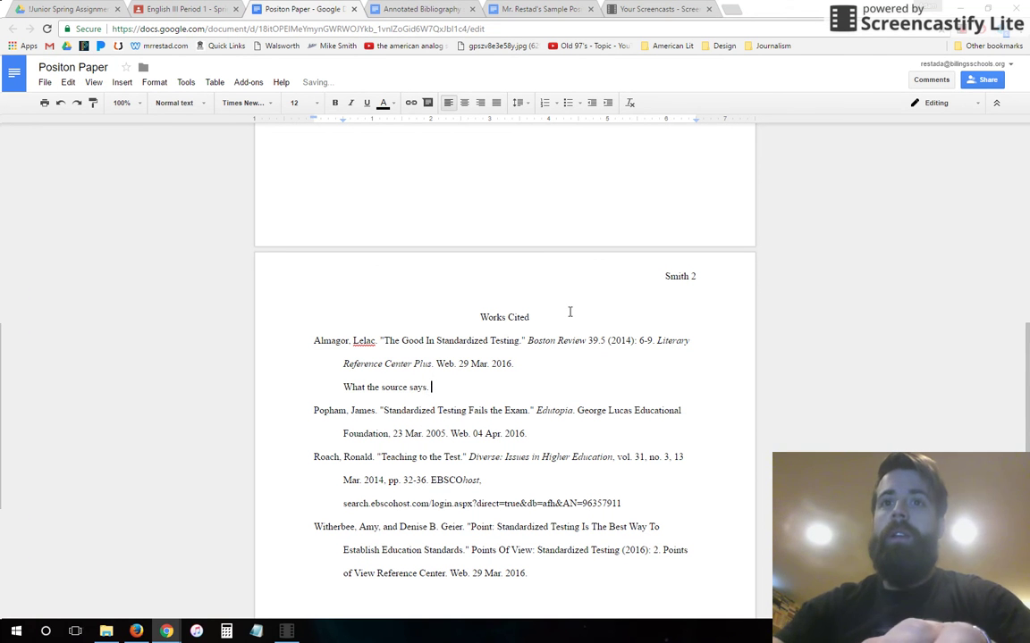
type(". Why it'")
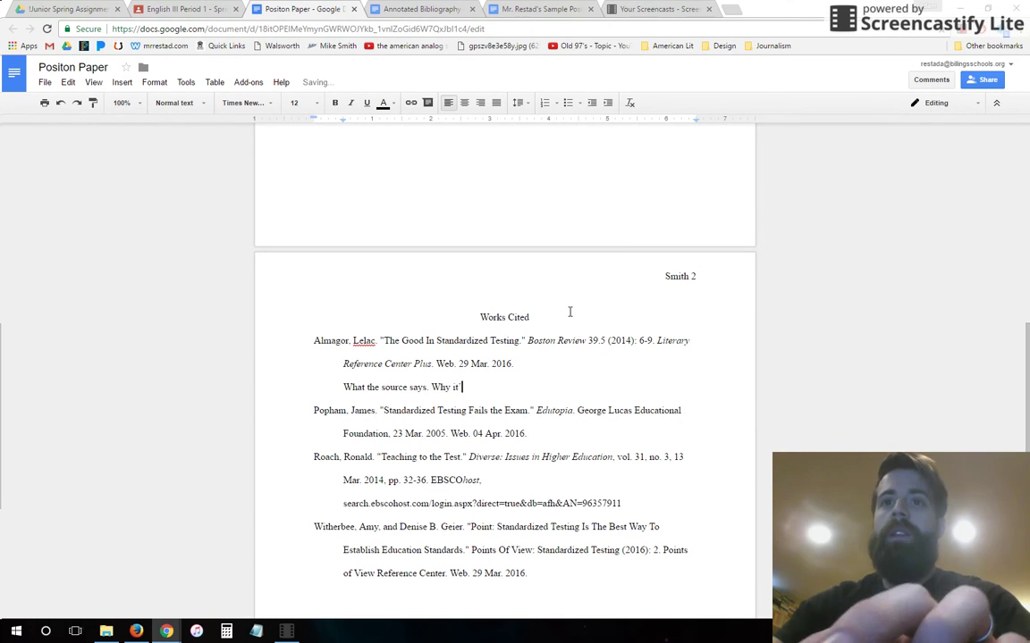
type("s credible")
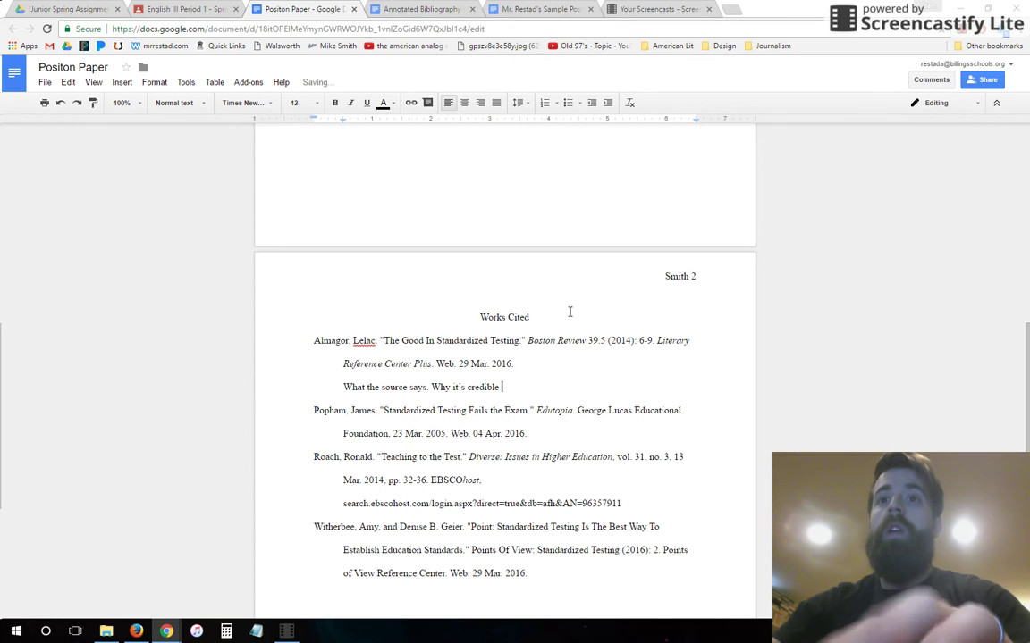
type(".")
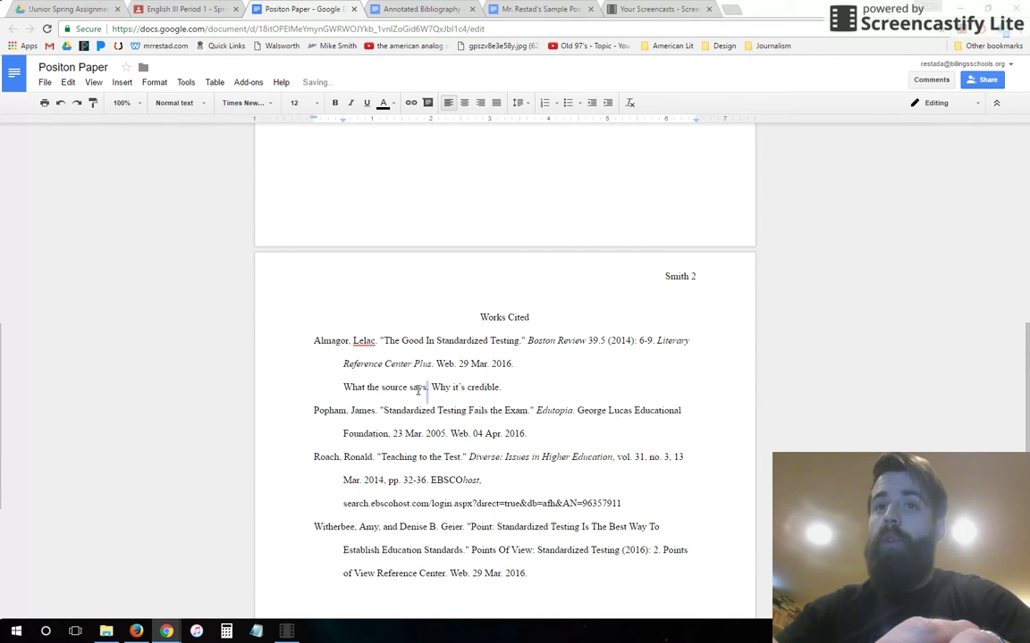
left_click_drag(344, 388, 428, 388)
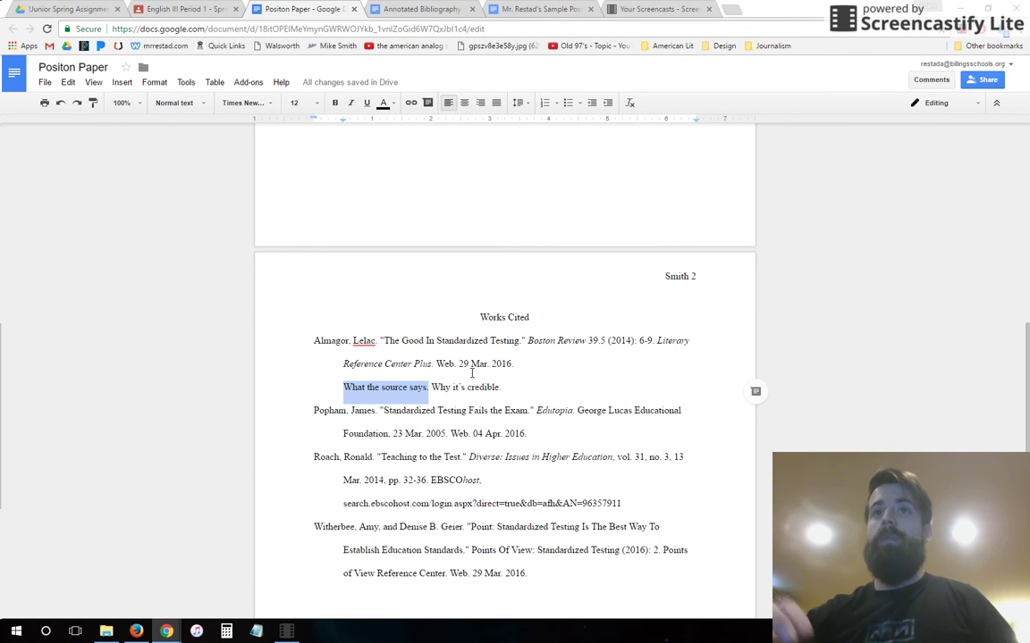
Examine the annotations beneath the citations in the sample position paper's Part V - Annotated Works Cited.
left_click(438, 9)
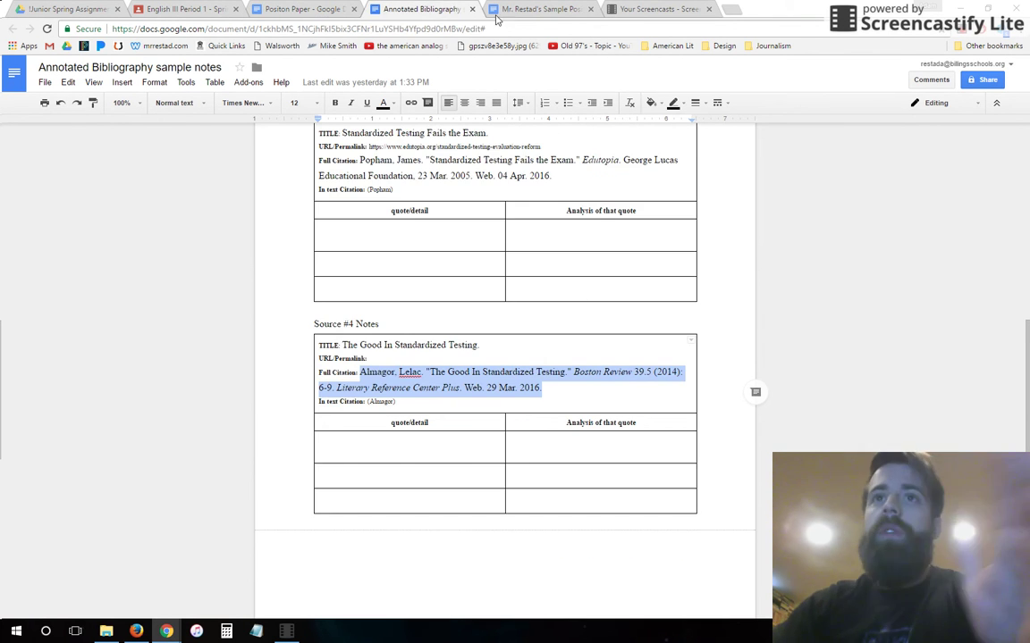
left_click(529, 9)
left_click(505, 227)
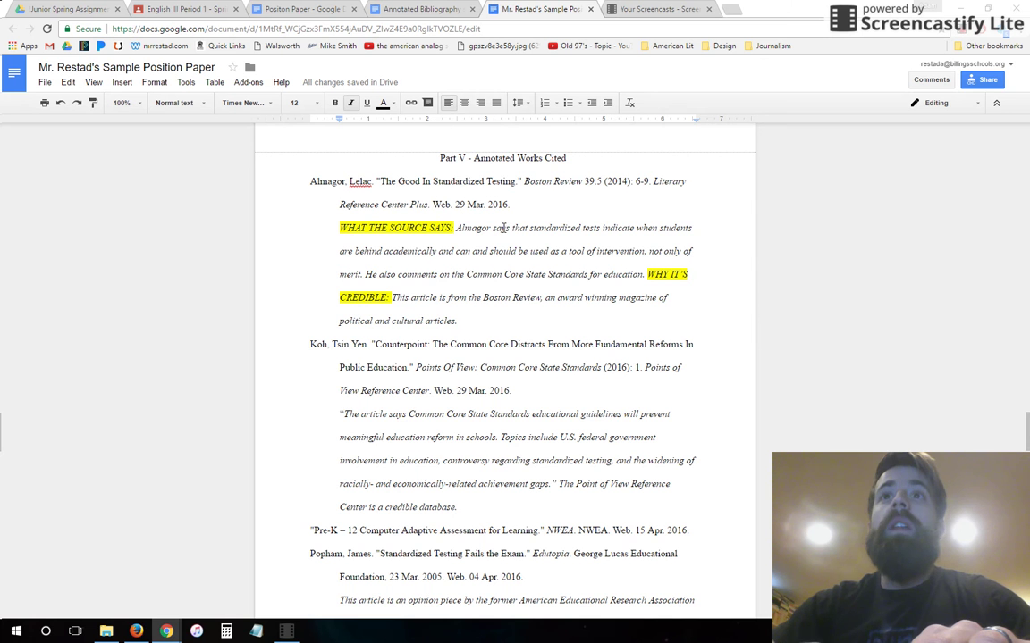
left_click(183, 9)
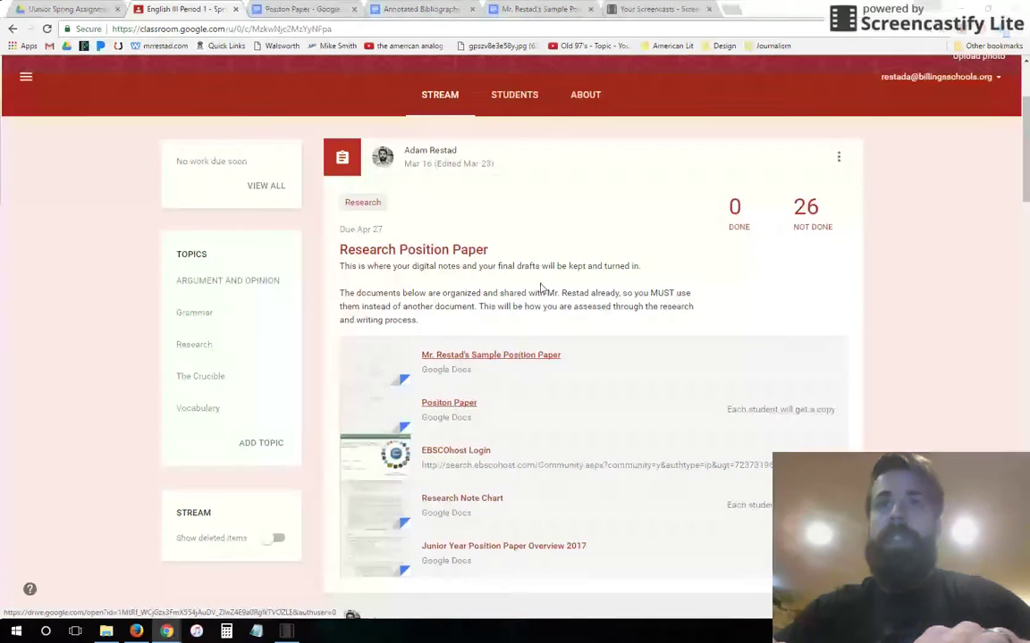
left_click(537, 9)
scroll(429, 197, "up", 1)
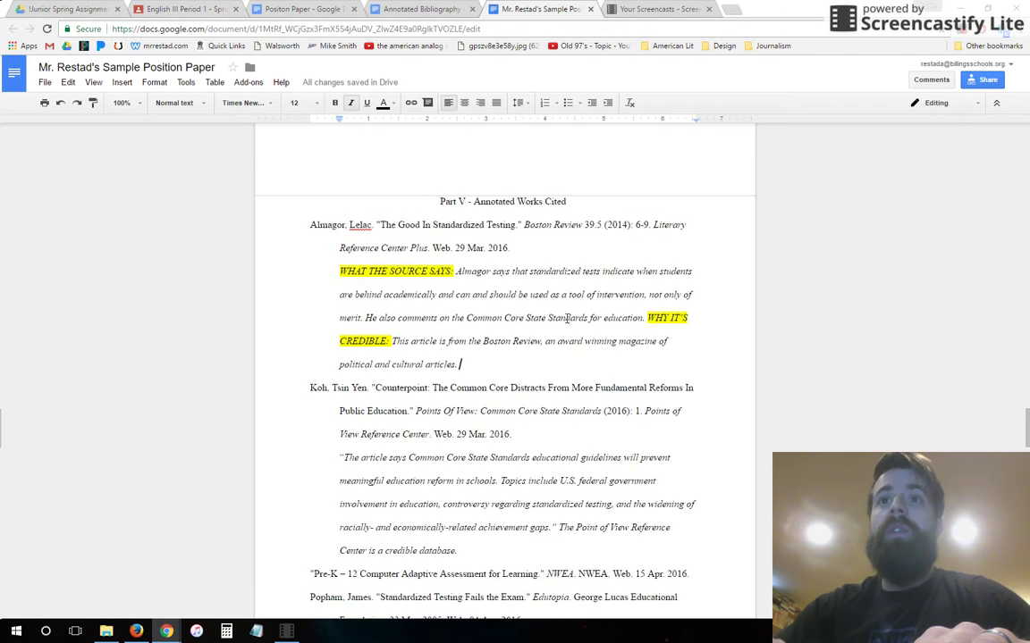
left_click_drag(427, 205, 567, 207)
left_click(466, 299)
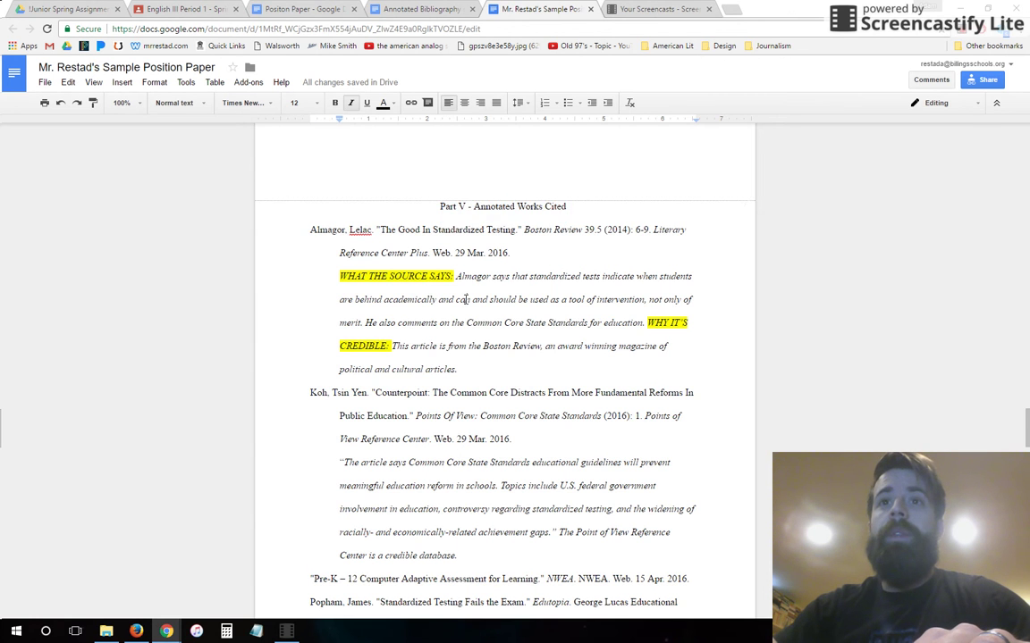
scroll(521, 319, "down", 4)
scroll(521, 319, "down", 8)
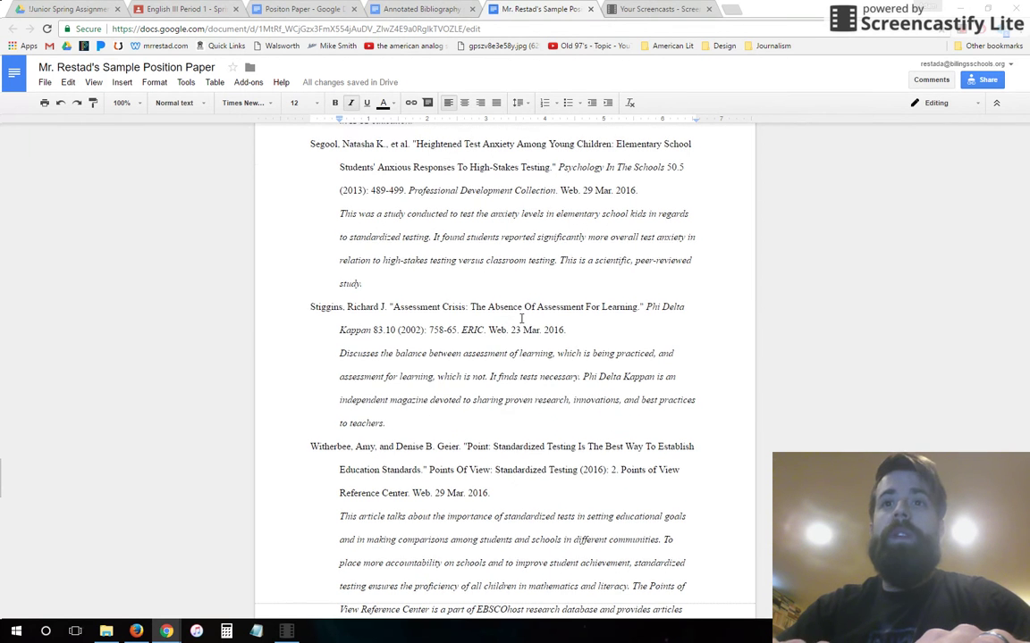
left_click_drag(385, 422, 330, 358)
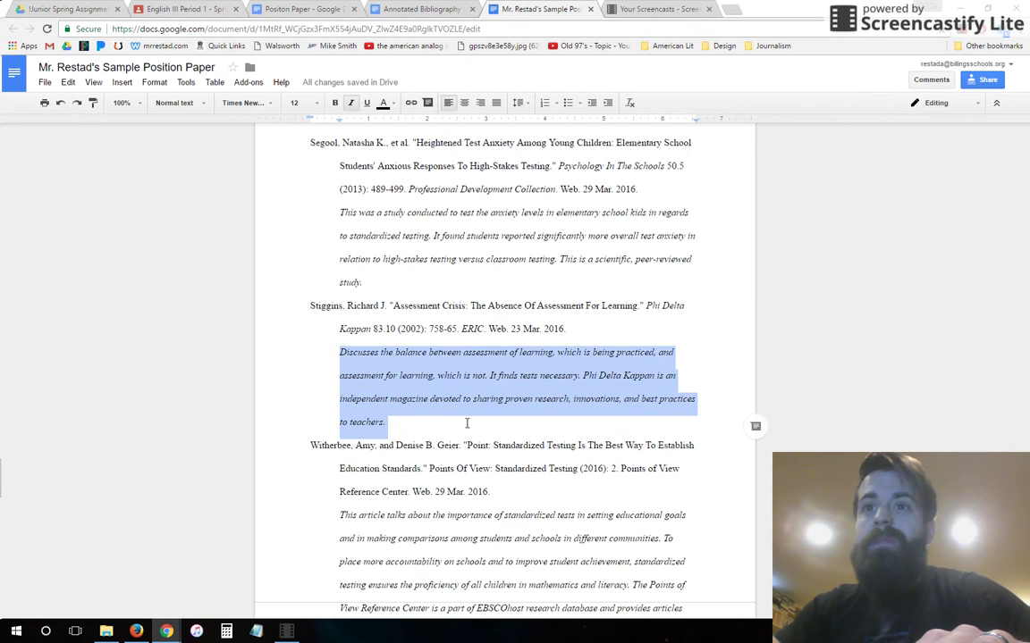
scroll(492, 445, "up", 10)
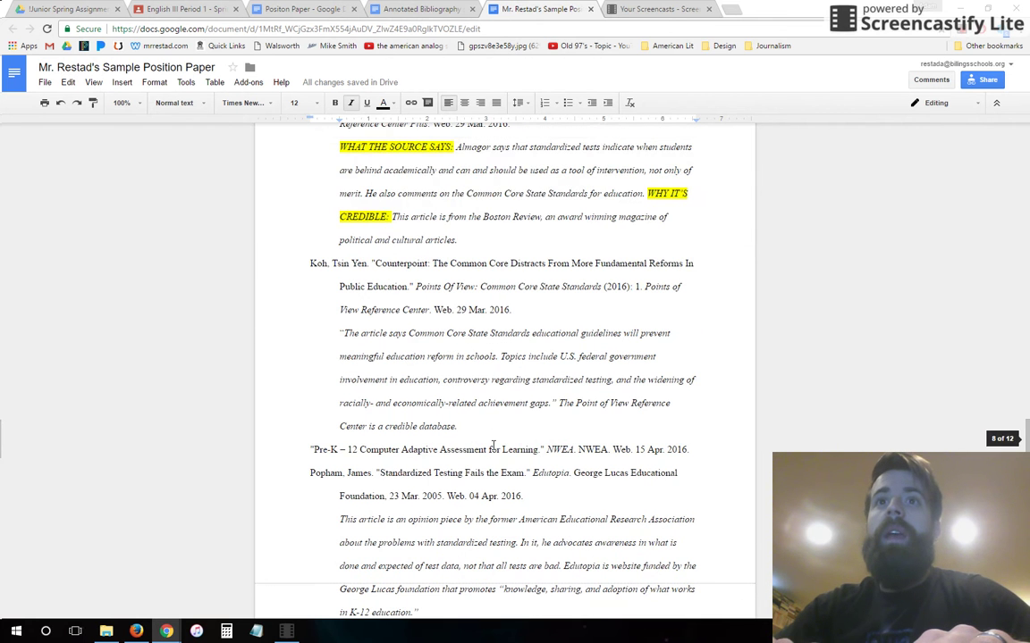
Copy the first citation's highlighted annotation from the sample paper and paste it over the placeholder line in the Positon Paper document.
left_click_drag(473, 241, 340, 158)
key("ctrl+c")
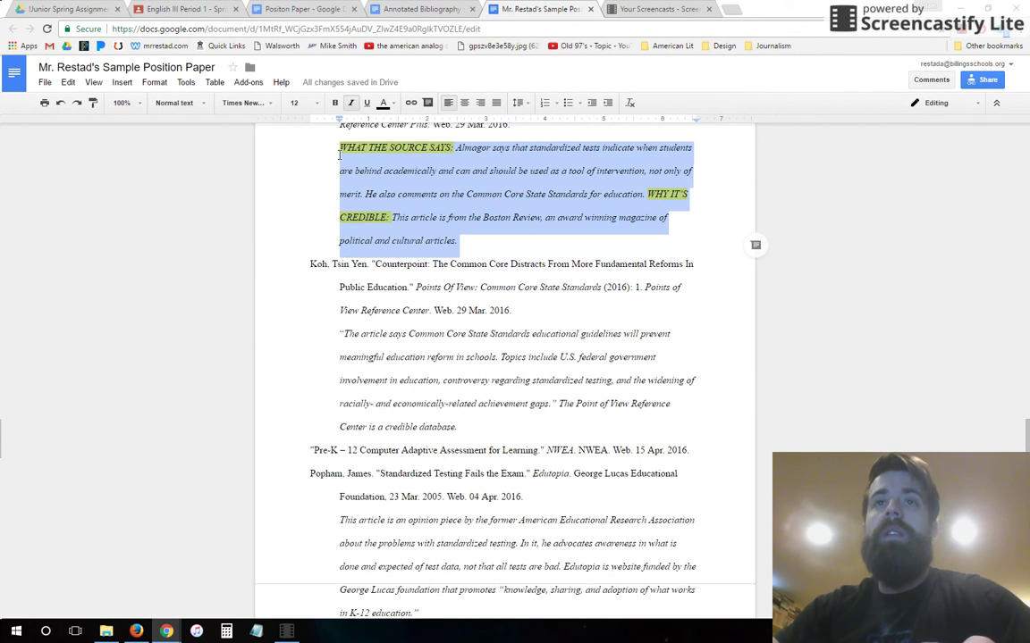
left_click(299, 8)
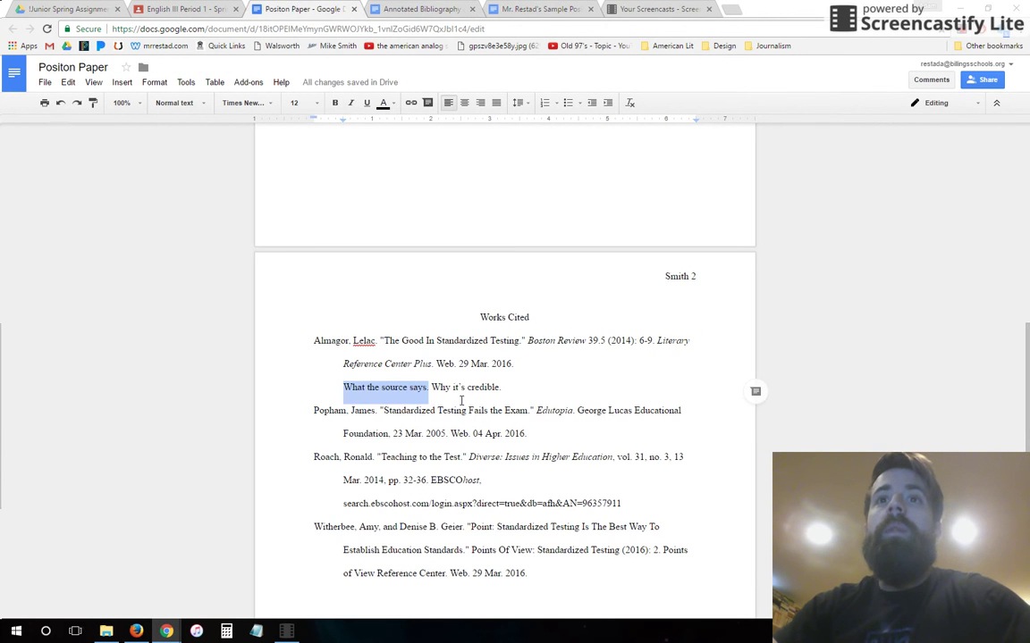
left_click_drag(531, 389, 345, 391)
key("ctrl+v")
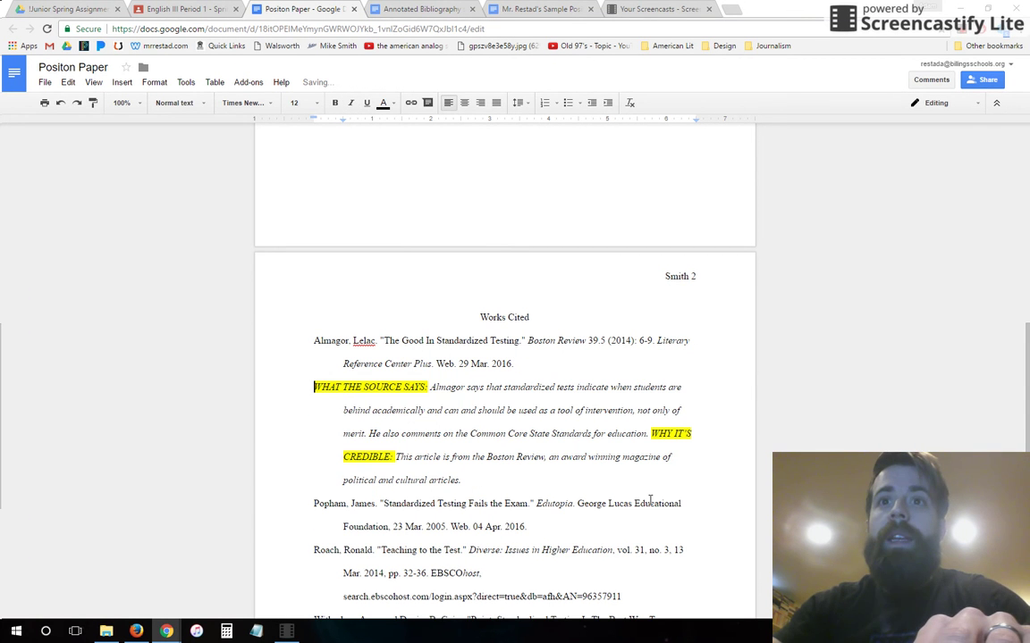
Remove the pasted annotation's hanging indent and set its left indent to 0.5 inch so every line is indented.
key("BackSpace")
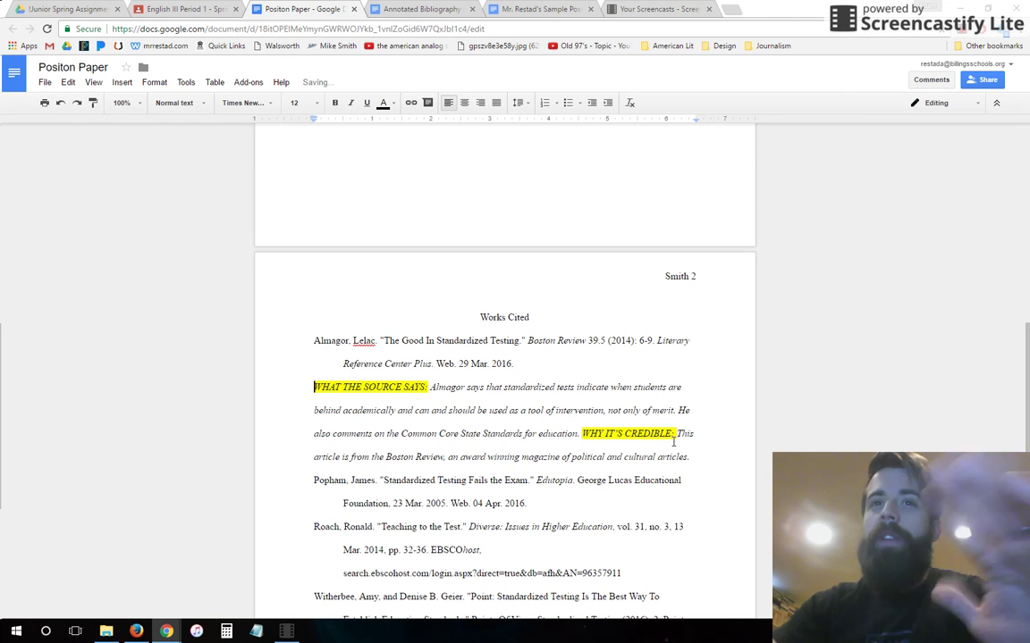
mouse_move(700, 450)
left_mouse_down()
mouse_move(628, 411)
mouse_move(308, 374)
mouse_move(312, 396)
left_mouse_up()
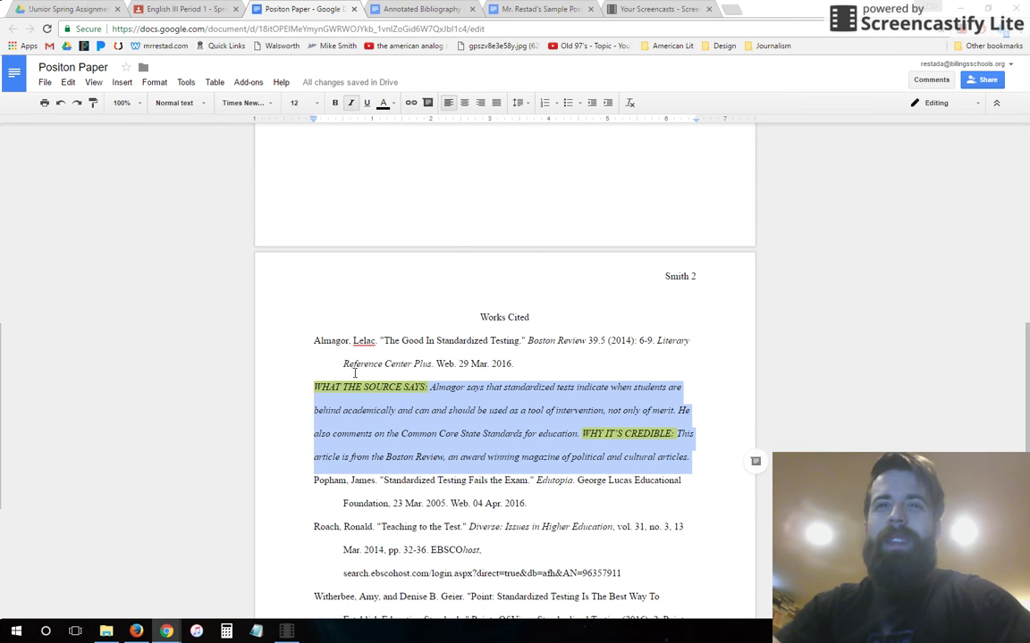
left_click(314, 349)
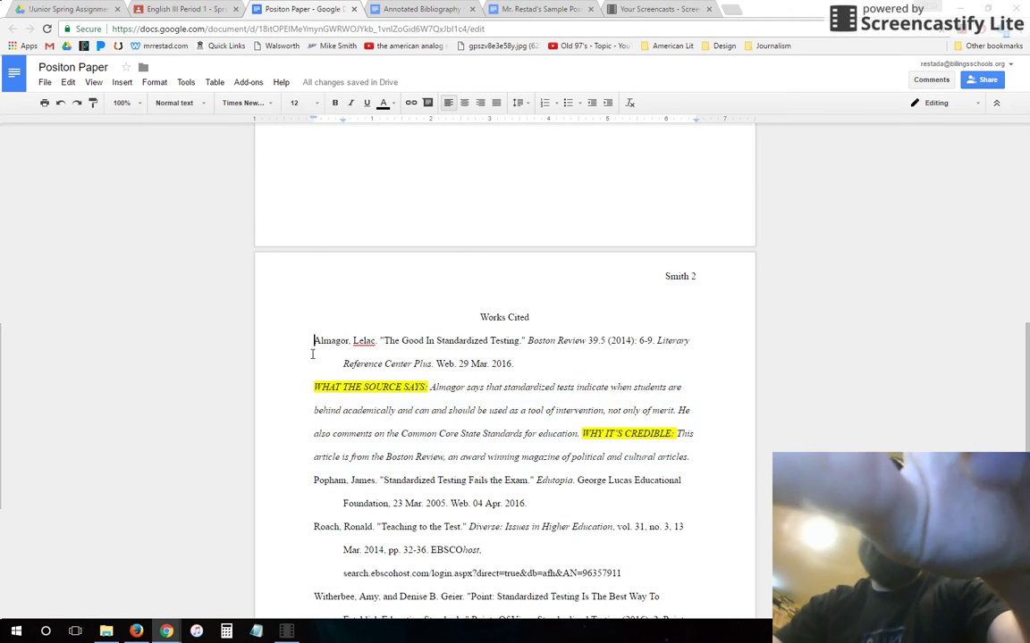
left_click_drag(312, 390, 703, 463)
left_click_drag(314, 120, 343, 125)
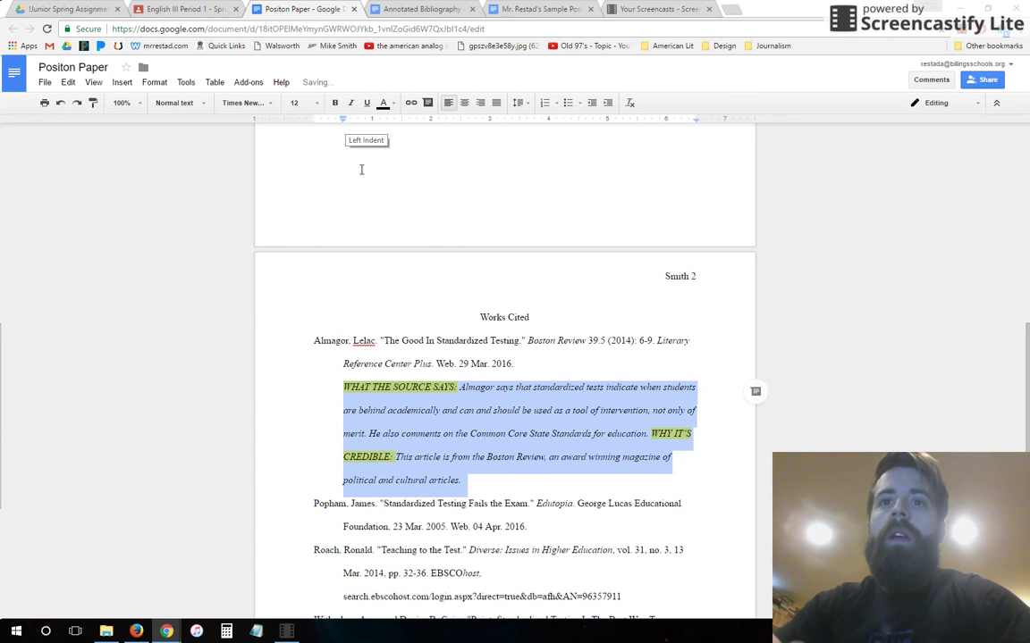
left_click(446, 433)
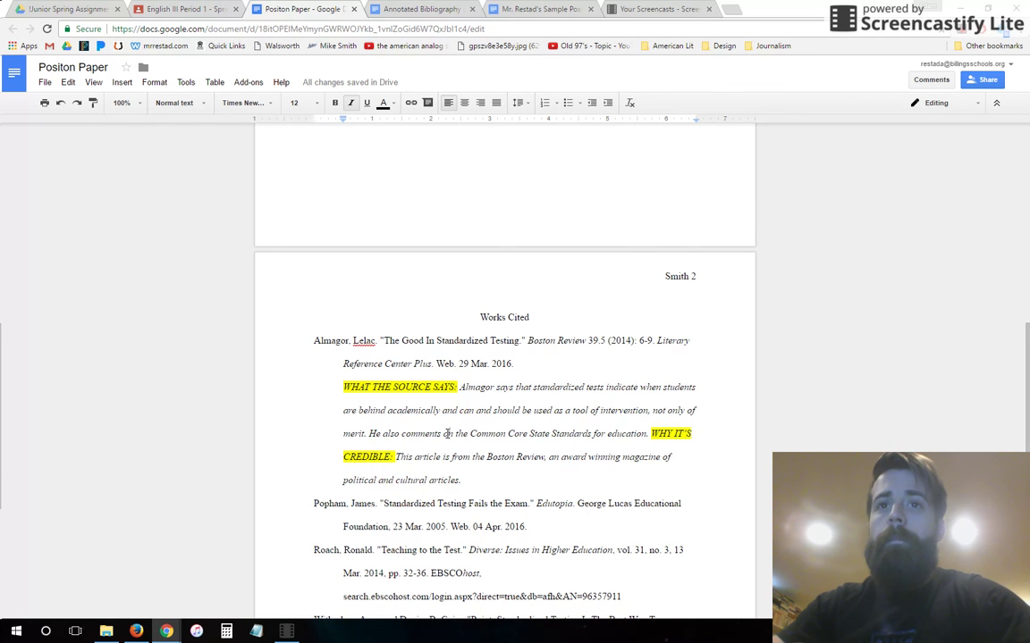
Review the complete Works Cited list with its annotation, then switch to the Screencastify recordings page.
scroll(447, 434, "down", 2)
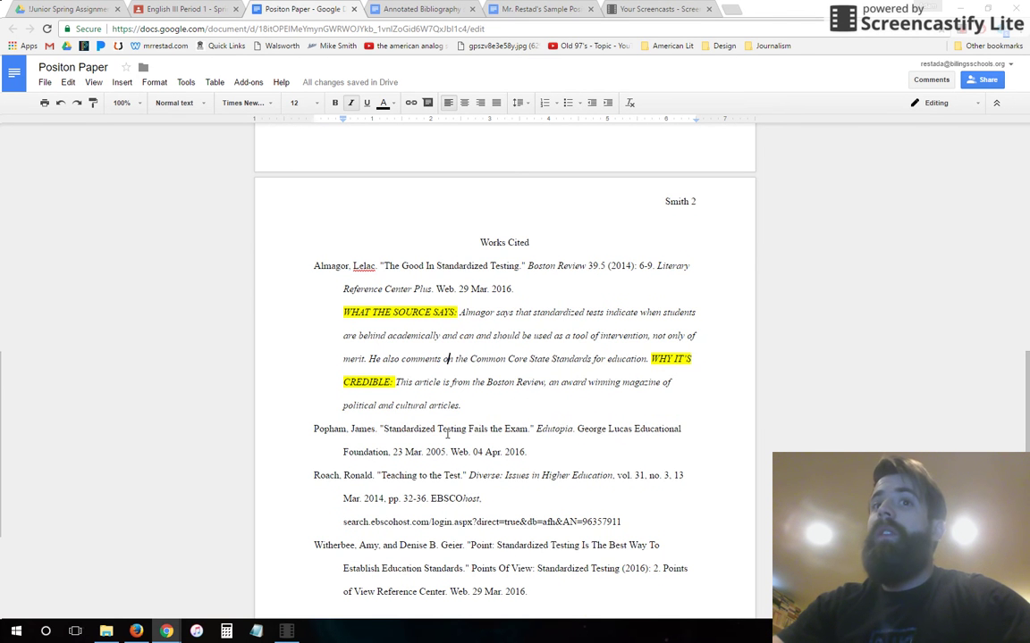
scroll(447, 434, "down", 2)
left_click_drag(568, 498, 310, 176)
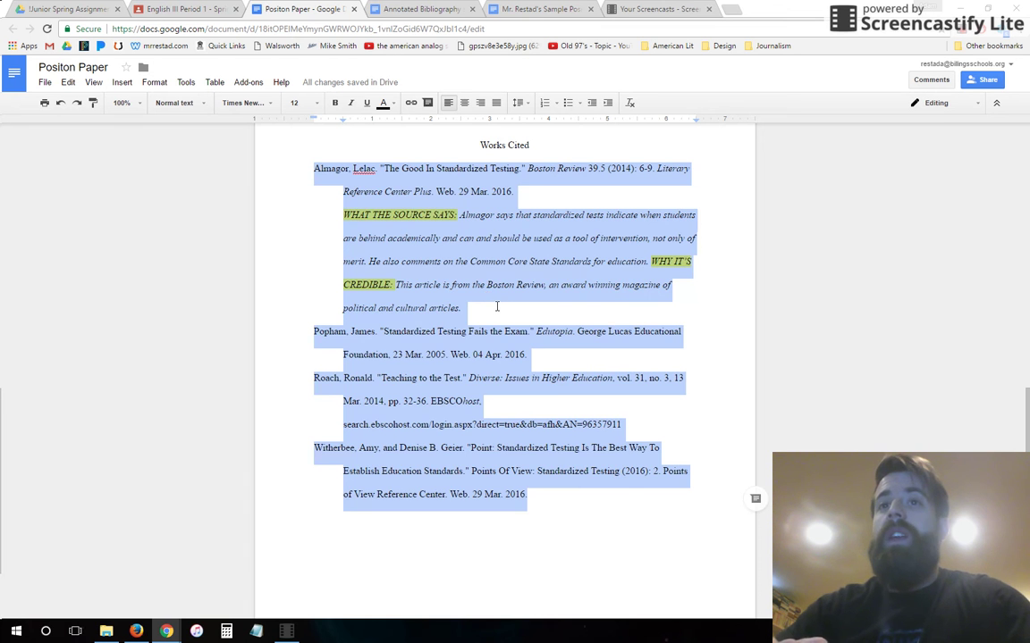
left_click(496, 306)
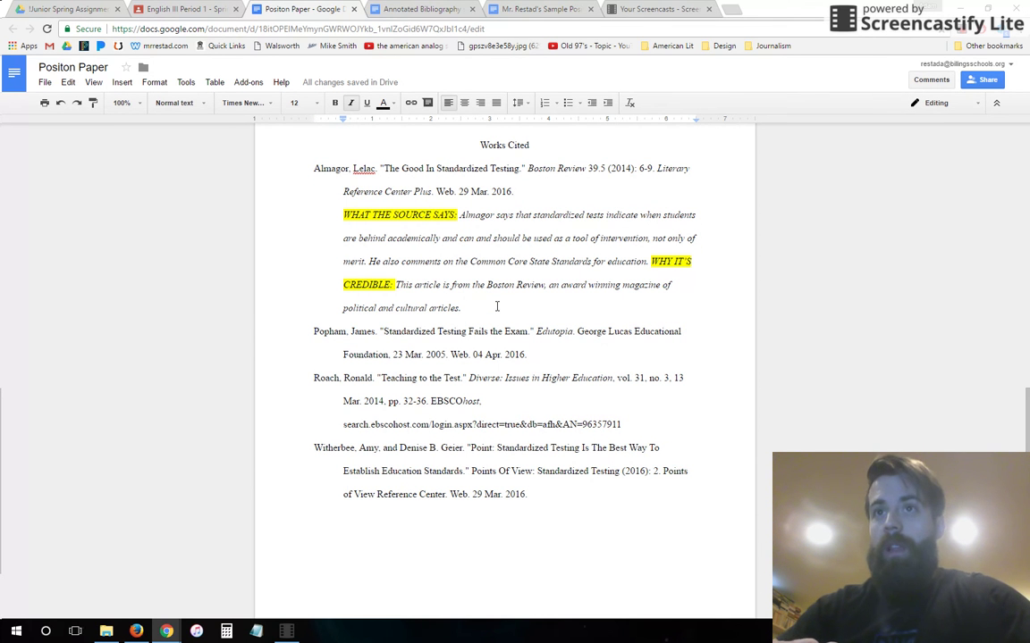
left_click(661, 9)
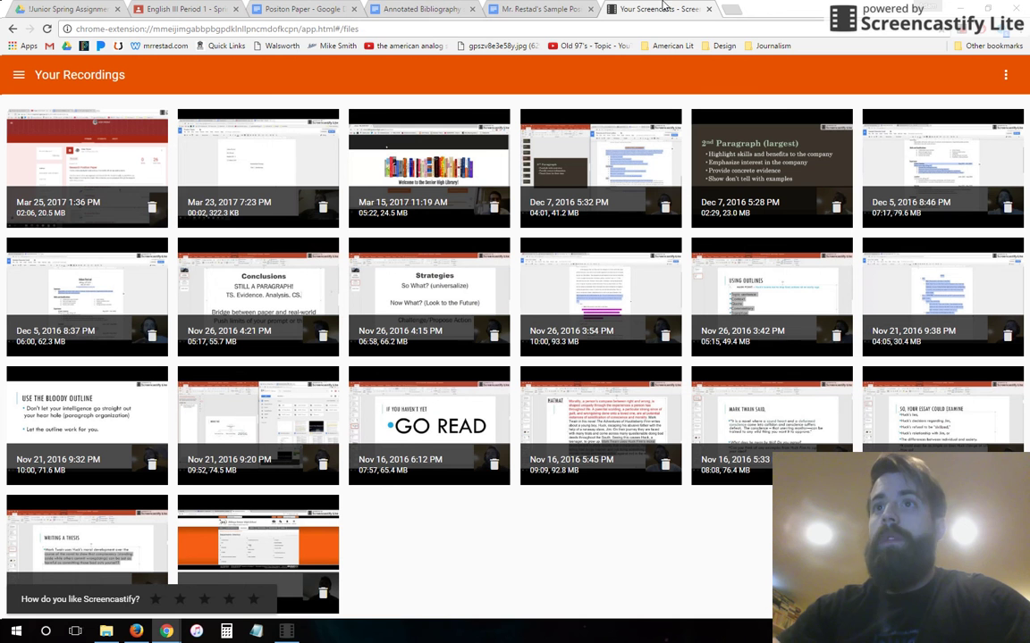